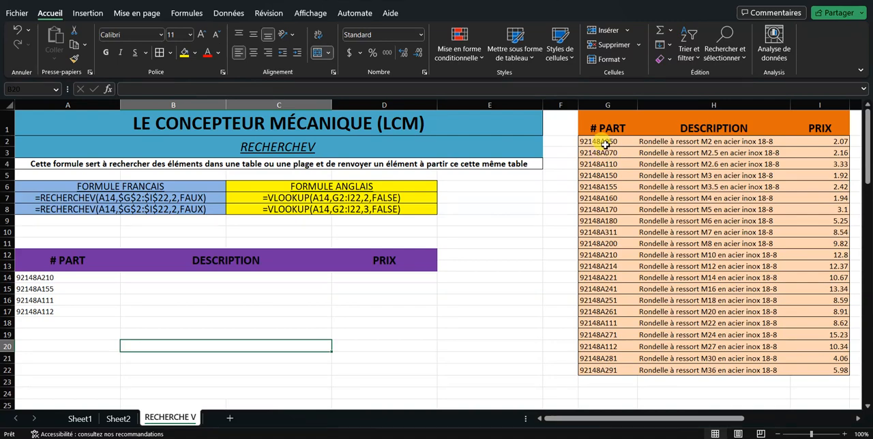
Examine the parts catalogue in G2:I22 and compare its layout with the part numbers in A14:A17 and the Description column
{"action": "left_click_drag", "start_coordinate": [605, 145], "coordinate": [826, 365]}
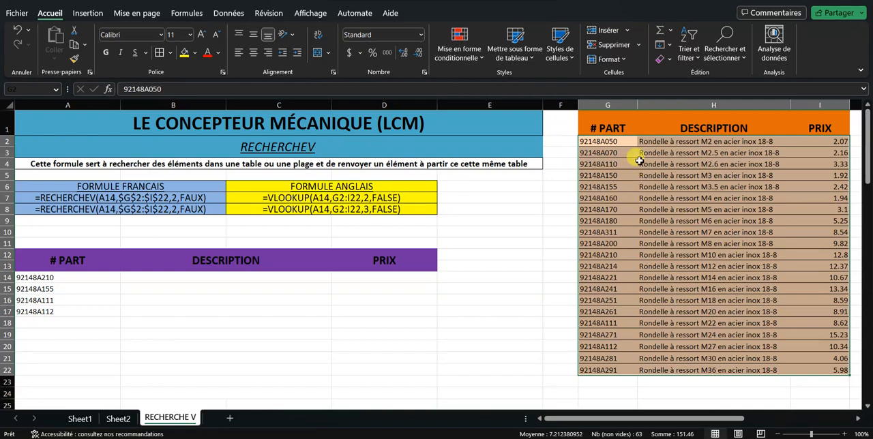
{"action": "left_click", "coordinate": [40, 312]}
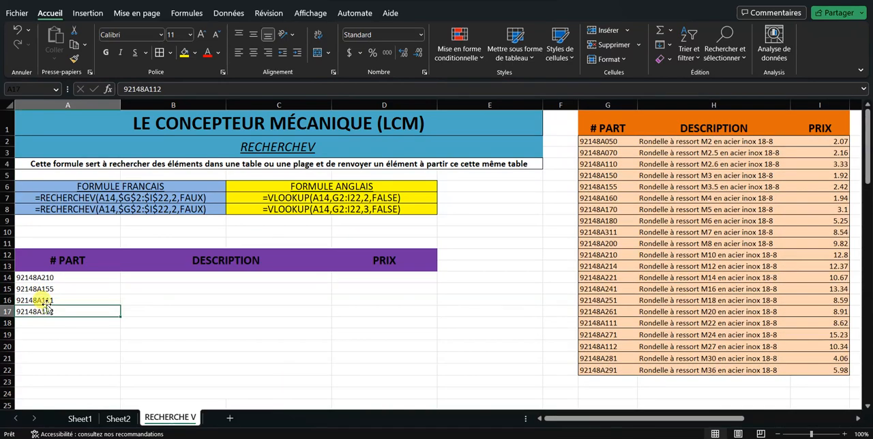
{"action": "left_click", "coordinate": [50, 278]}
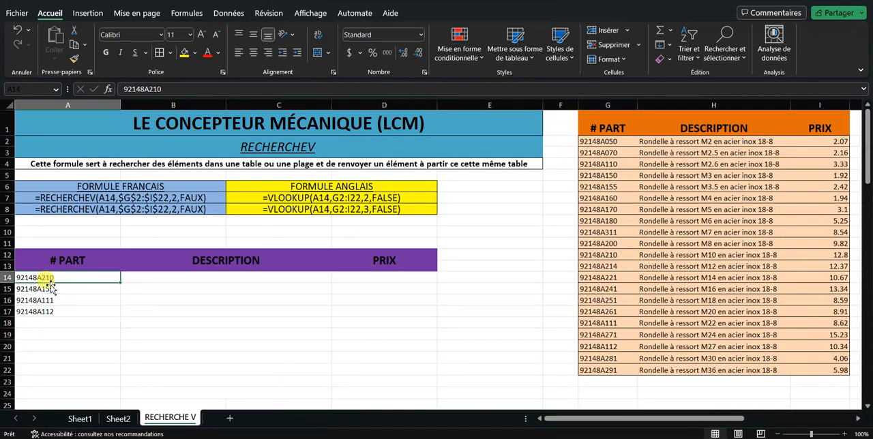
{"action": "left_click_drag", "start_coordinate": [50, 277], "coordinate": [51, 313]}
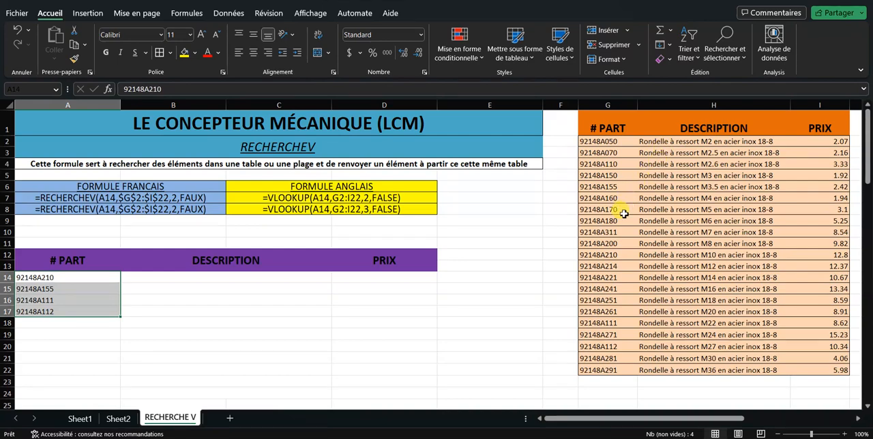
{"action": "left_click", "coordinate": [608, 288]}
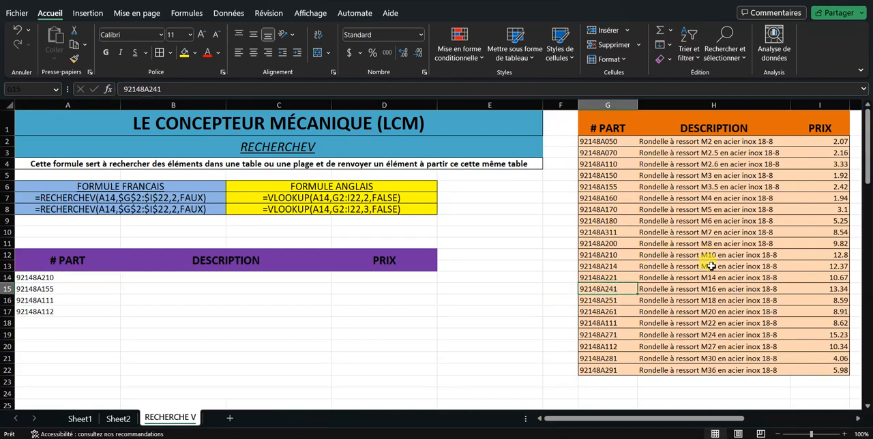
{"action": "left_click", "coordinate": [222, 285]}
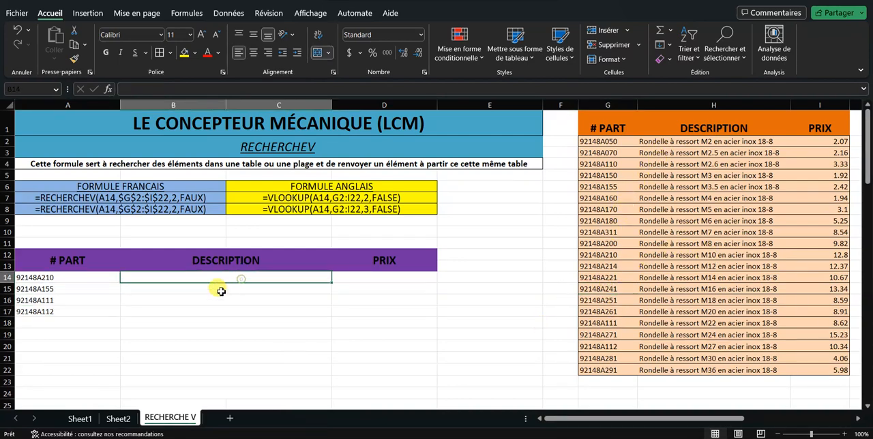
{"action": "left_click", "coordinate": [836, 166]}
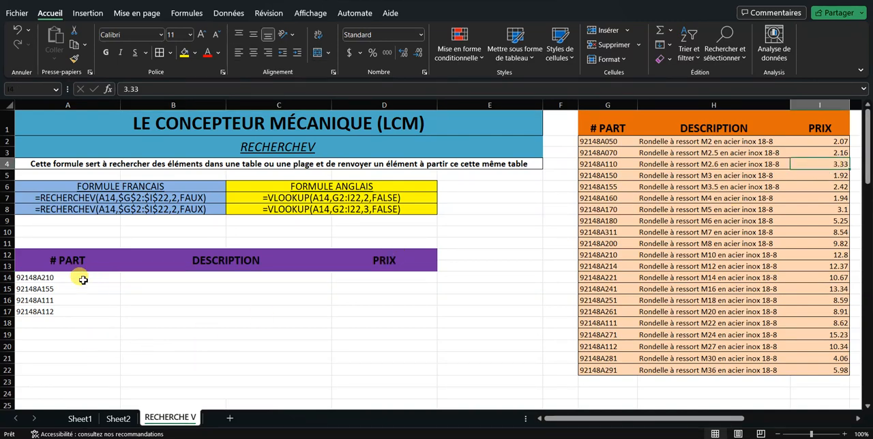
{"action": "mouse_move", "coordinate": [82, 277]}
{"action": "left_mouse_down"}
{"action": "mouse_move", "coordinate": [86, 287]}
{"action": "mouse_move", "coordinate": [82, 277]}
{"action": "left_mouse_up"}
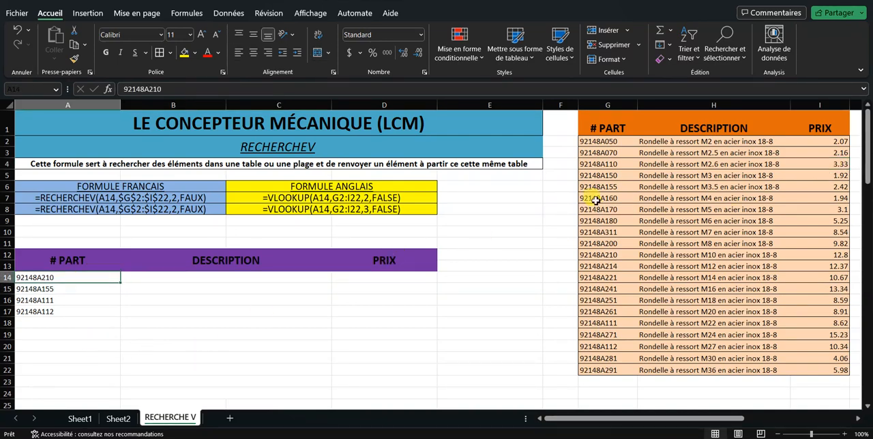
{"action": "left_click_drag", "start_coordinate": [592, 141], "coordinate": [614, 298]}
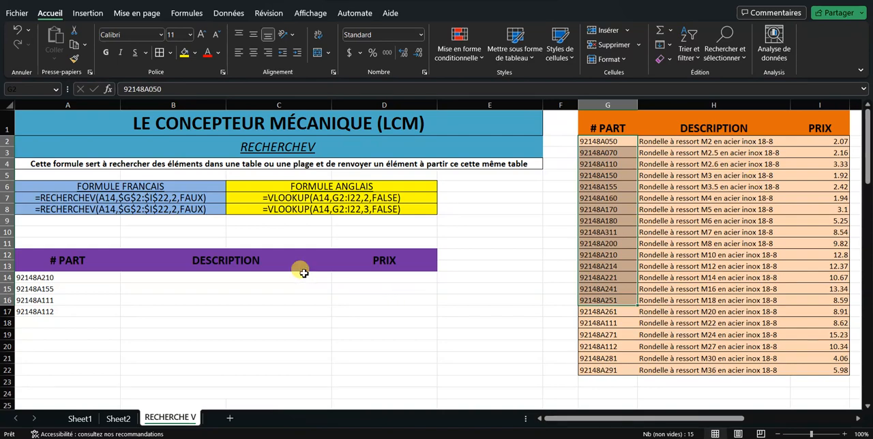
{"action": "left_click", "coordinate": [650, 233]}
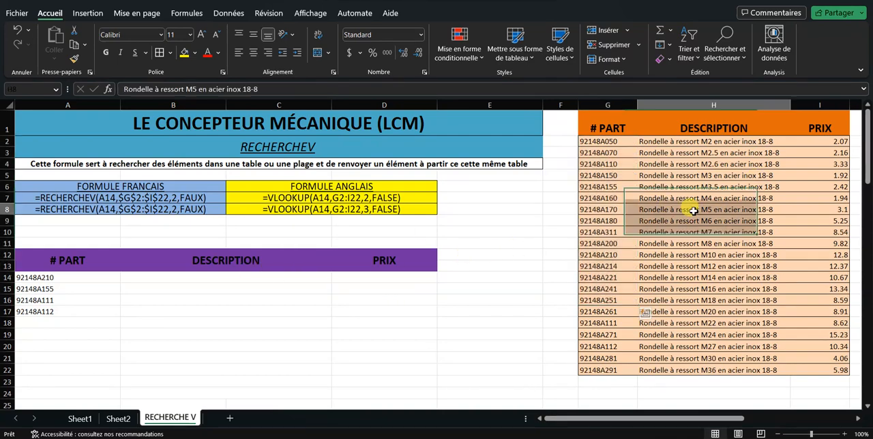
{"action": "left_click", "coordinate": [288, 281]}
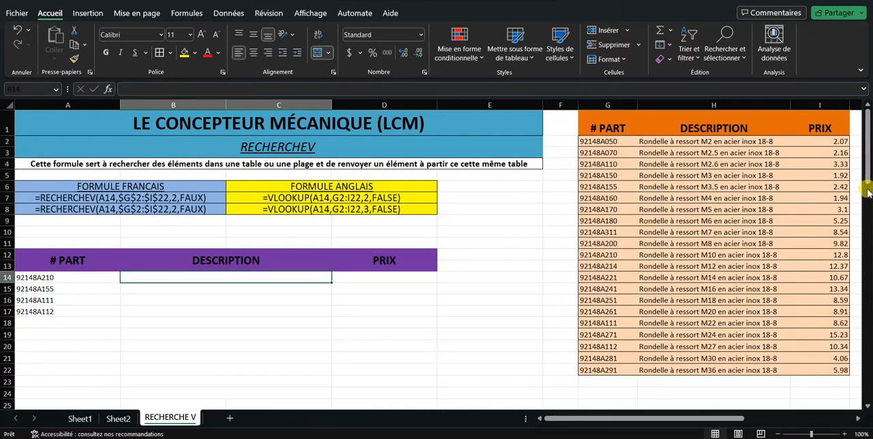
{"action": "left_click", "coordinate": [835, 188]}
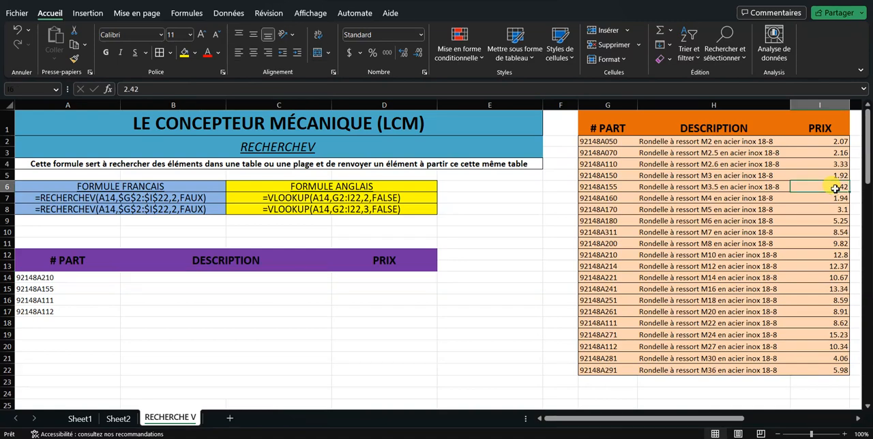
Start a RECHERCHEV formula in B14 with A14 as the lookup value and G2:I22 as the table range
{"action": "left_click", "coordinate": [147, 279]}
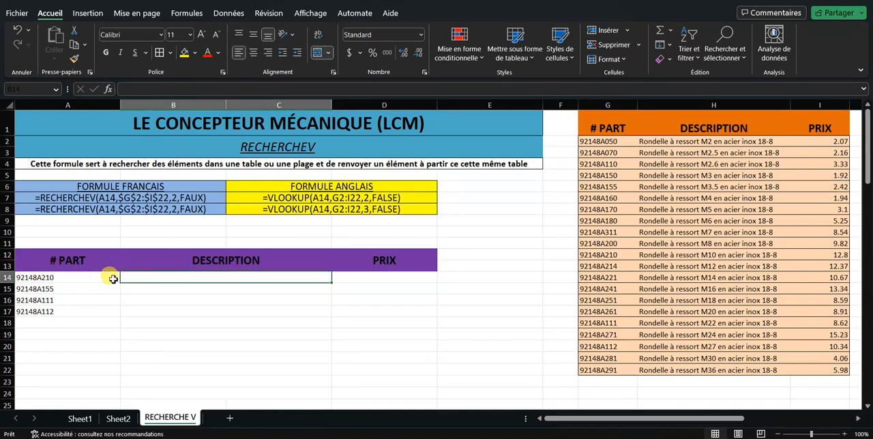
{"action": "type", "text": "="}
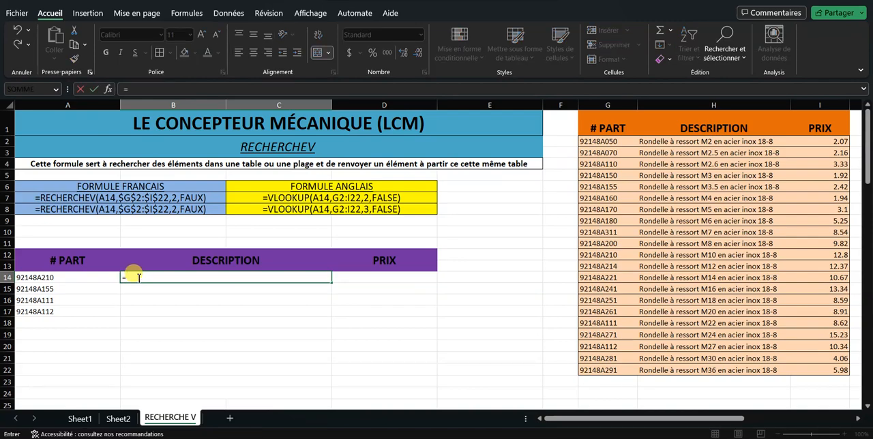
{"action": "type", "text": "RECH"}
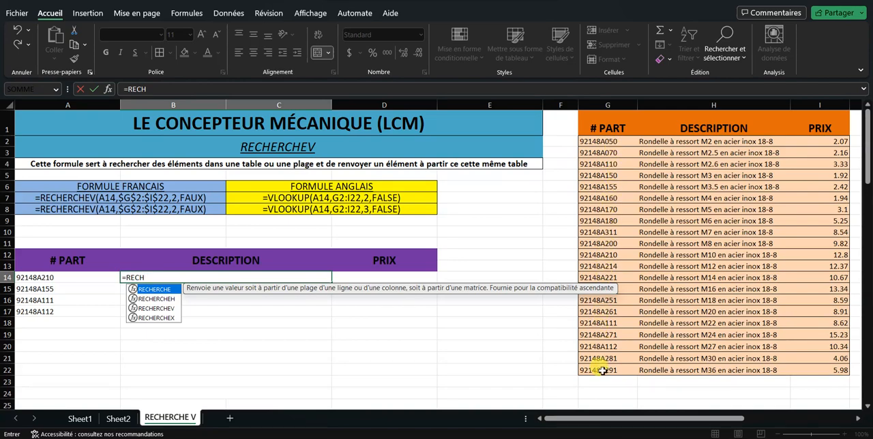
{"action": "double_click", "coordinate": [157, 309]}
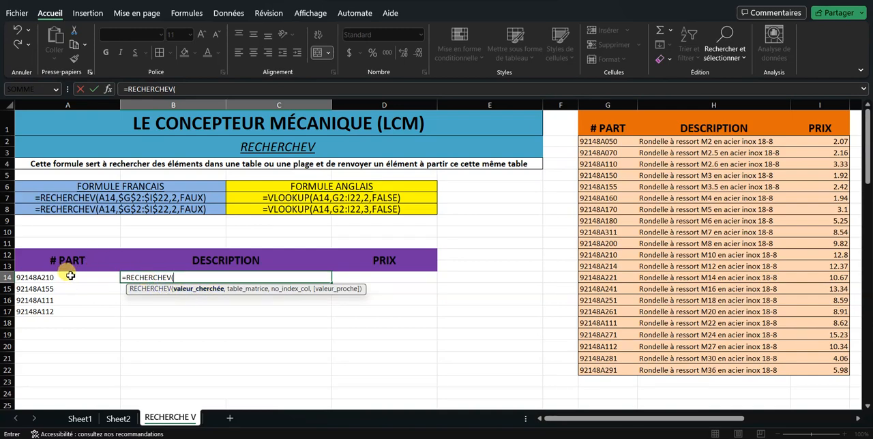
{"action": "left_click", "coordinate": [71, 276]}
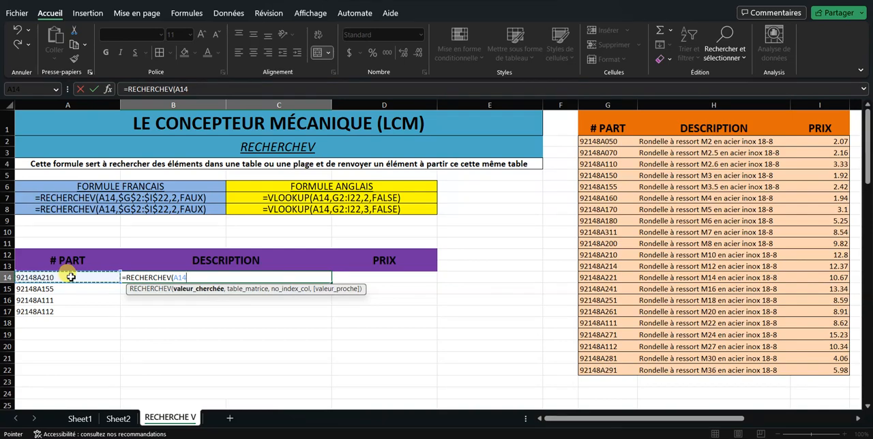
{"action": "type", "text": ","}
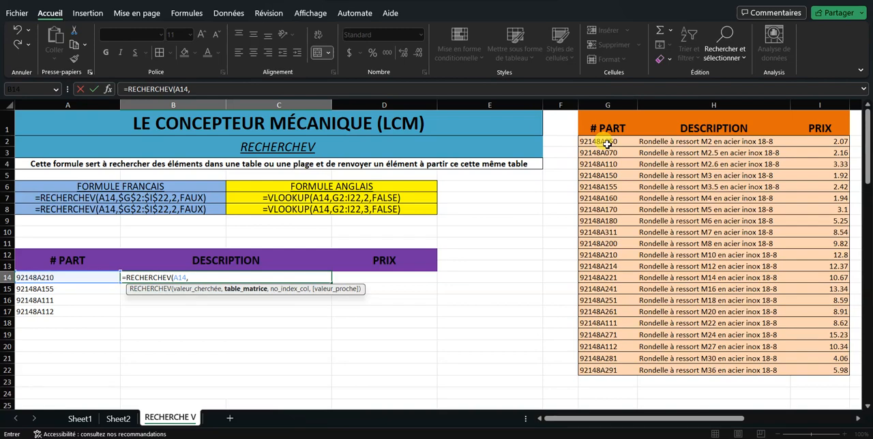
{"action": "left_click_drag", "start_coordinate": [606, 144], "coordinate": [821, 369]}
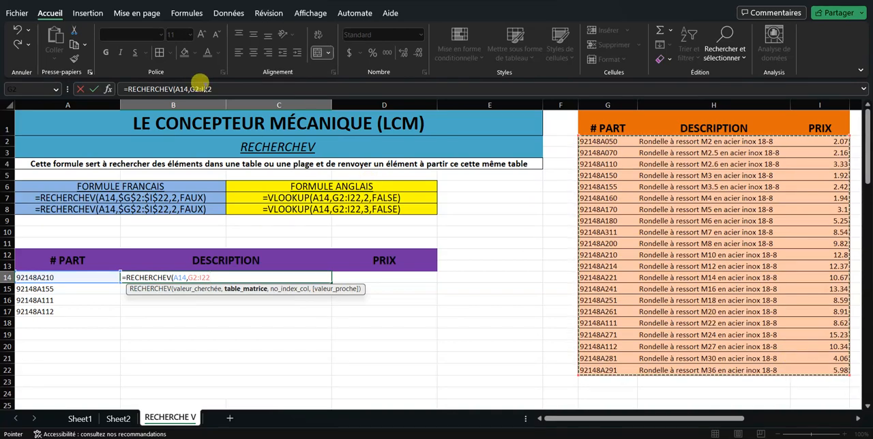
Make the formula's table range absolute as $G$2:$I$22
{"action": "left_click", "coordinate": [202, 89]}
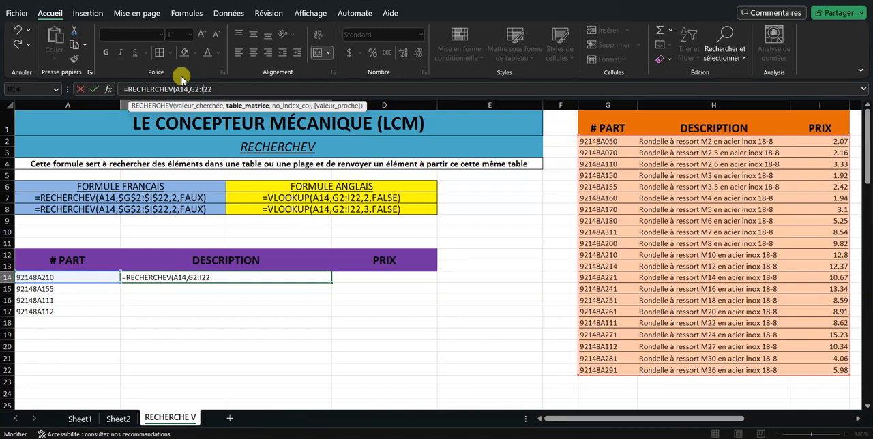
{"action": "key", "text": "F4"}
{"action": "key", "text": "Left"}
{"action": "key", "text": "F4"}
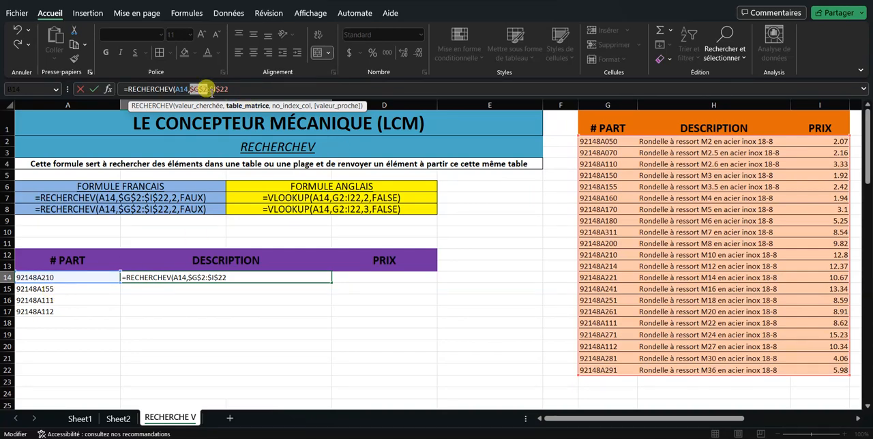
{"action": "left_click", "coordinate": [171, 89]}
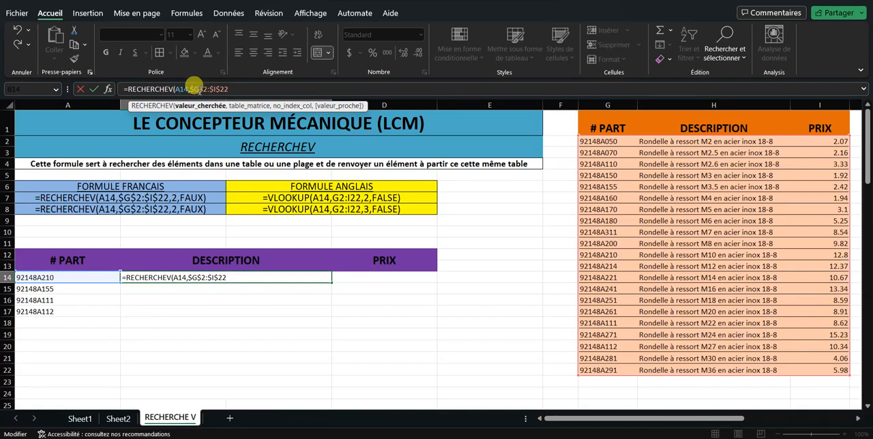
Complete the B14 formula with column index 3 and exact match FAUX, and enter it
{"action": "left_click", "coordinate": [232, 89]}
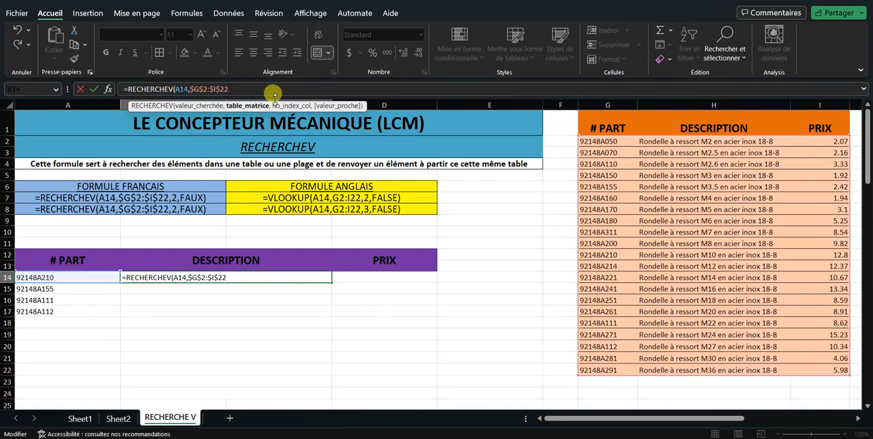
{"action": "type", "text": ","}
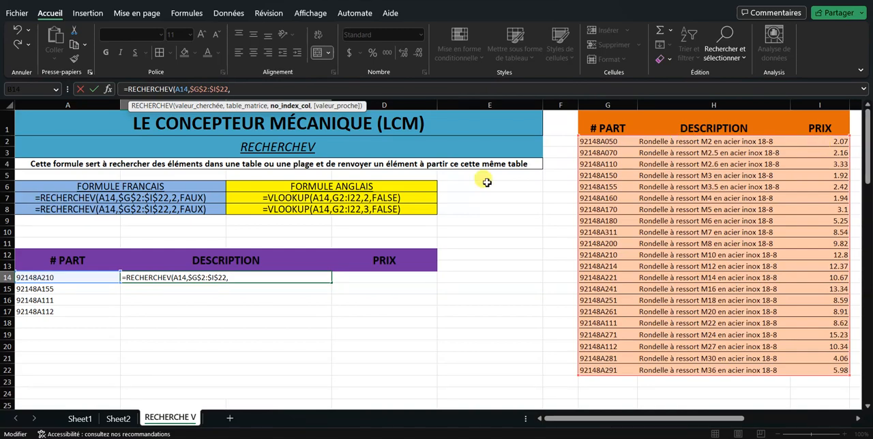
{"action": "left_click", "coordinate": [239, 278]}
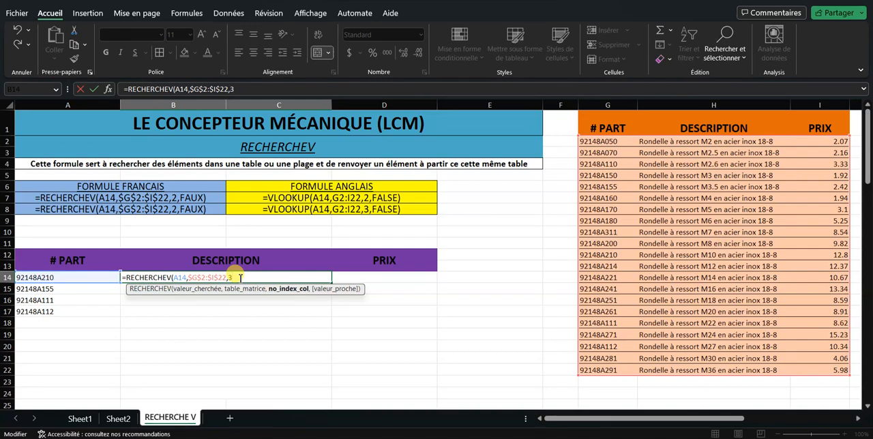
{"action": "type", "text": ","}
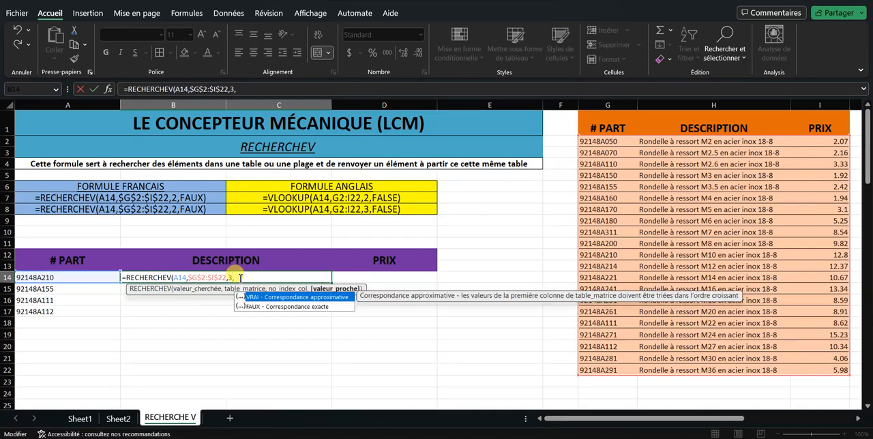
{"action": "double_click", "coordinate": [305, 307]}
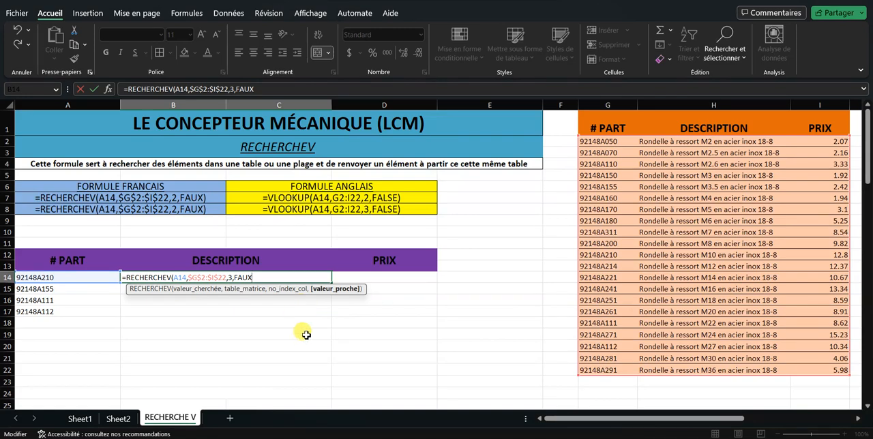
{"action": "type", "text": ")"}
{"action": "key", "text": "Return"}
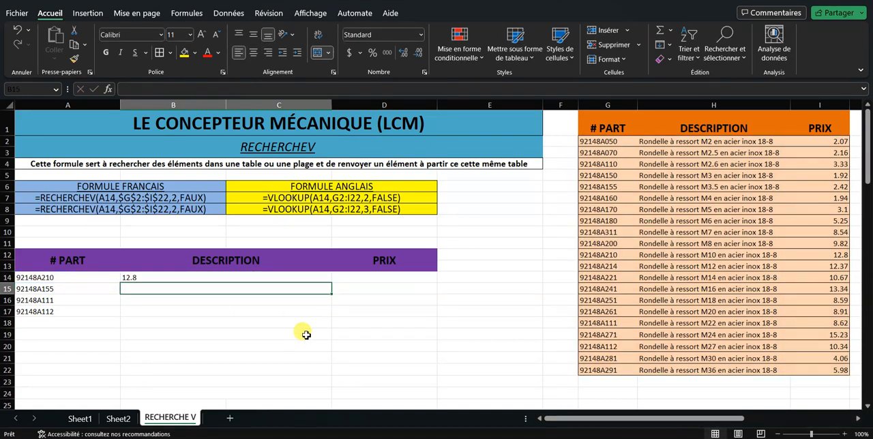
Change the column index in the B14 RECHERCHEV formula to 2
{"action": "left_click", "coordinate": [277, 278]}
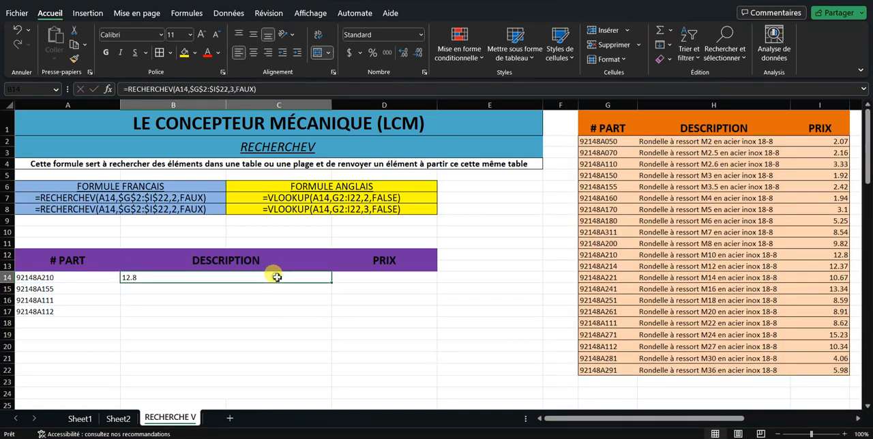
{"action": "left_click", "coordinate": [218, 86]}
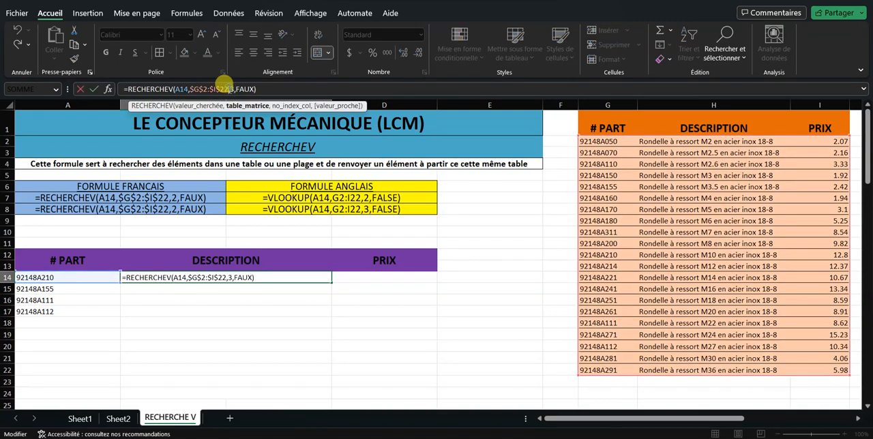
{"action": "key", "text": "Right"}
{"action": "key", "text": "Right"}
{"action": "key", "text": "Right"}
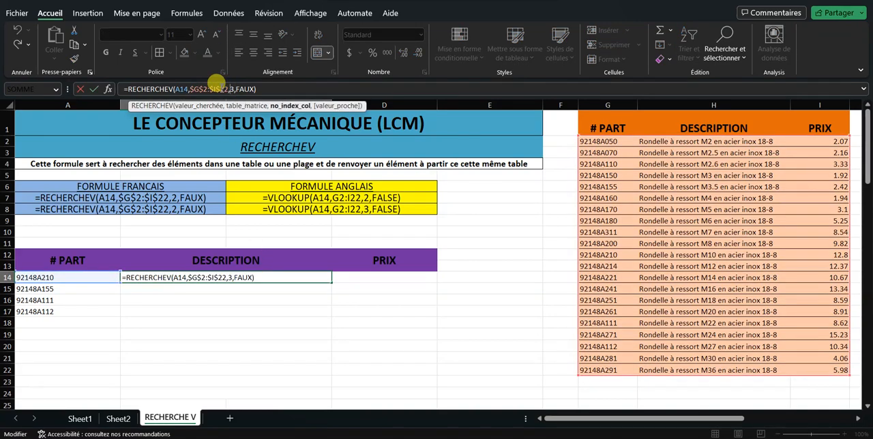
{"action": "key", "text": "Delete"}
{"action": "type", "text": "2"}
{"action": "key", "text": "Return"}
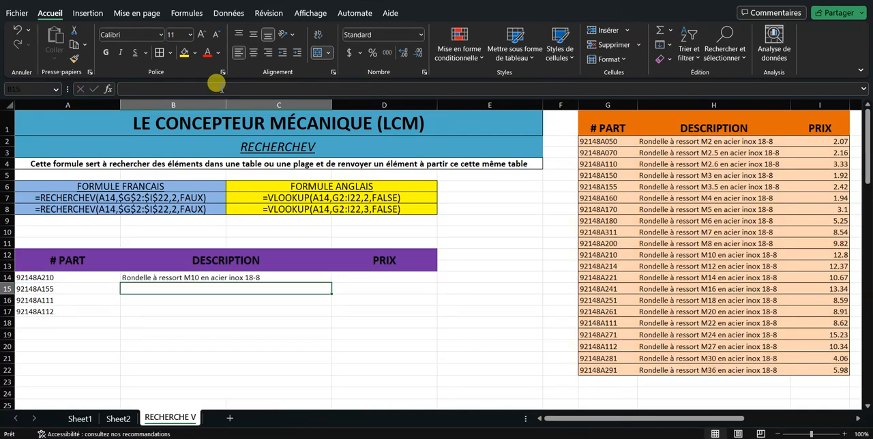
Fill the B14 description formula down through row 17
{"action": "left_click", "coordinate": [279, 278]}
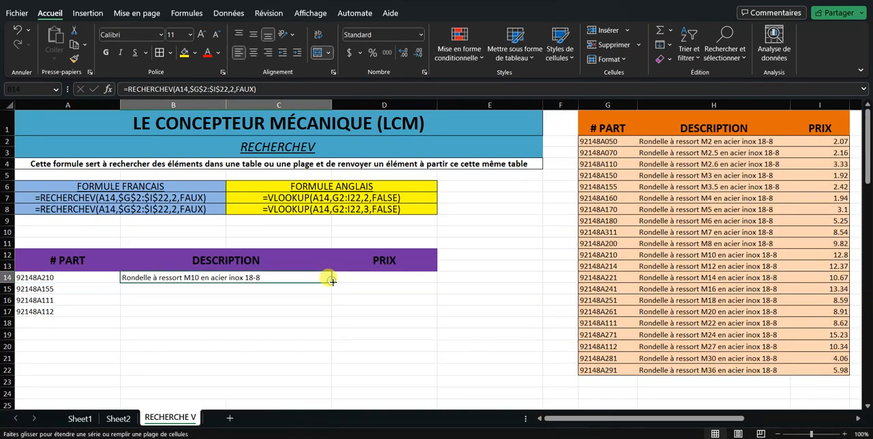
{"action": "left_click_drag", "start_coordinate": [332, 286], "coordinate": [328, 315]}
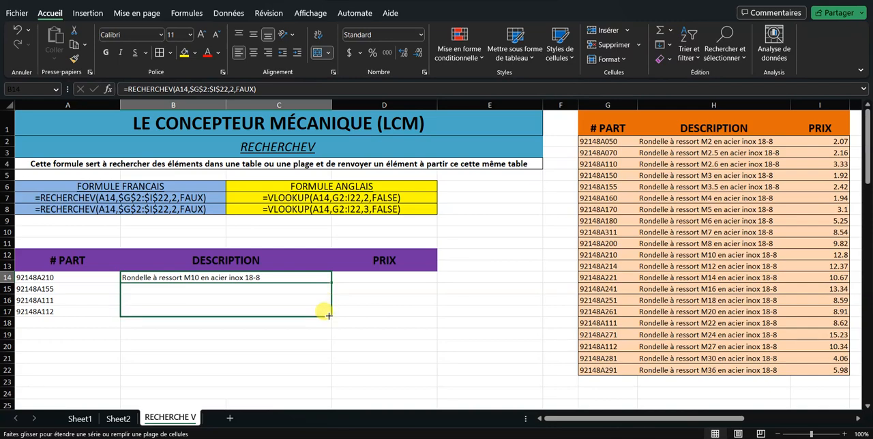
{"action": "left_click_drag", "start_coordinate": [328, 315], "coordinate": [328, 315]}
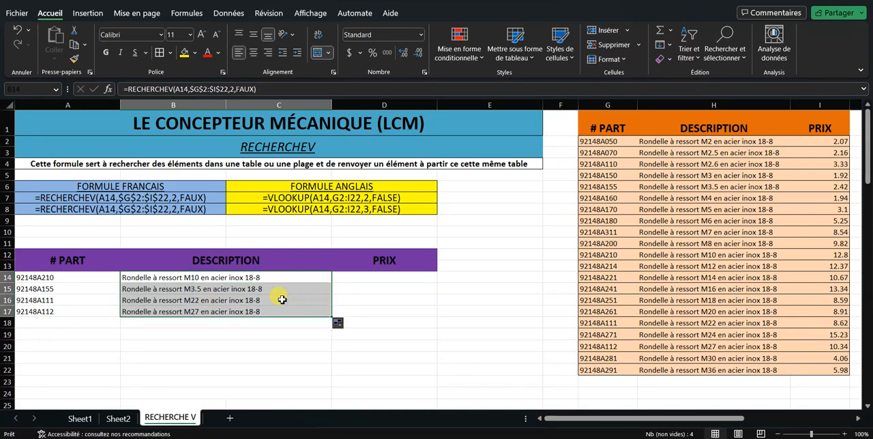
Examine the B15 description formula's table range against the catalogue cells, including the areas shifted down by one and two rows
{"action": "left_click", "coordinate": [250, 291]}
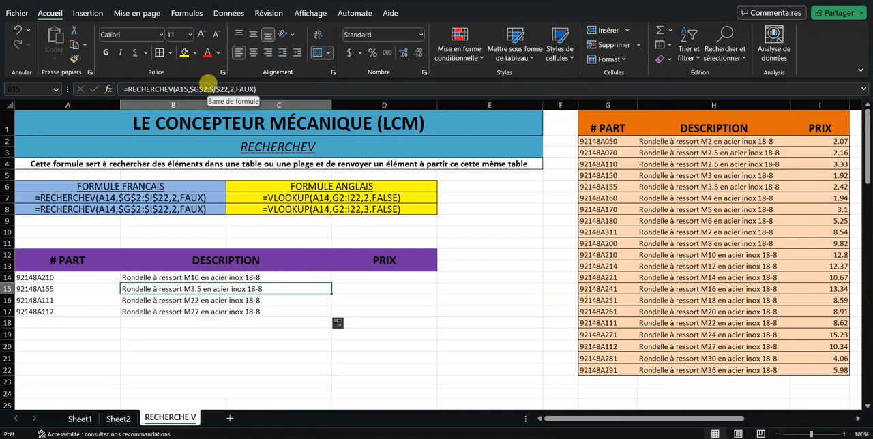
{"action": "left_click", "coordinate": [205, 89]}
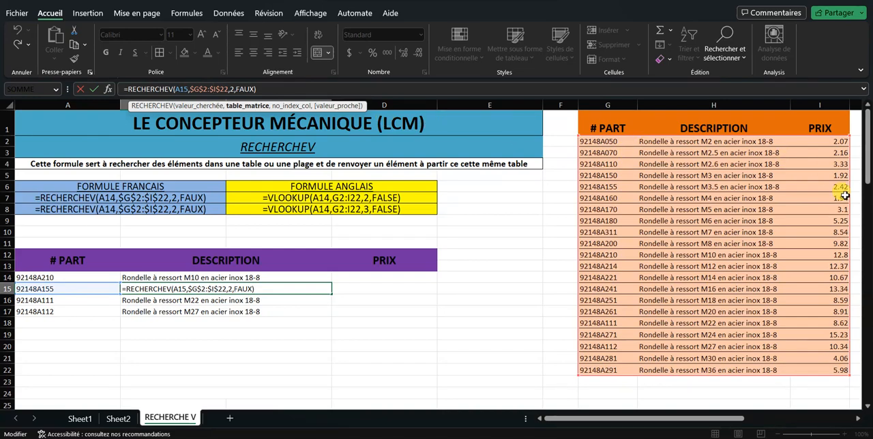
{"action": "left_click_drag", "start_coordinate": [599, 153], "coordinate": [809, 382]}
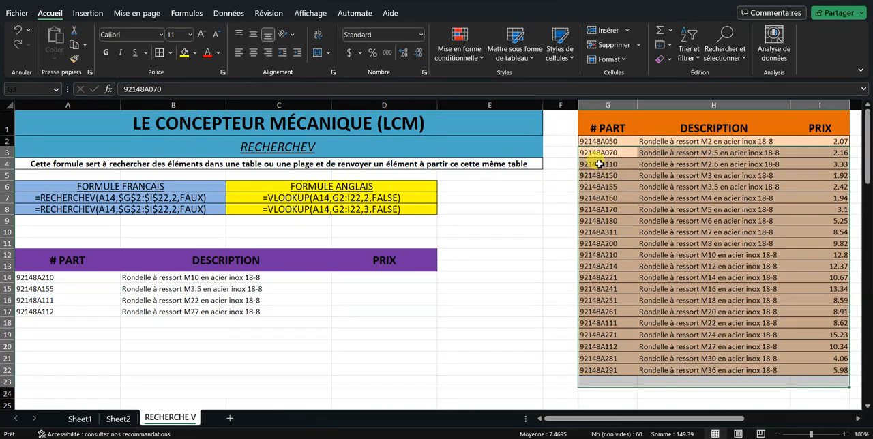
{"action": "left_click_drag", "start_coordinate": [599, 164], "coordinate": [810, 392]}
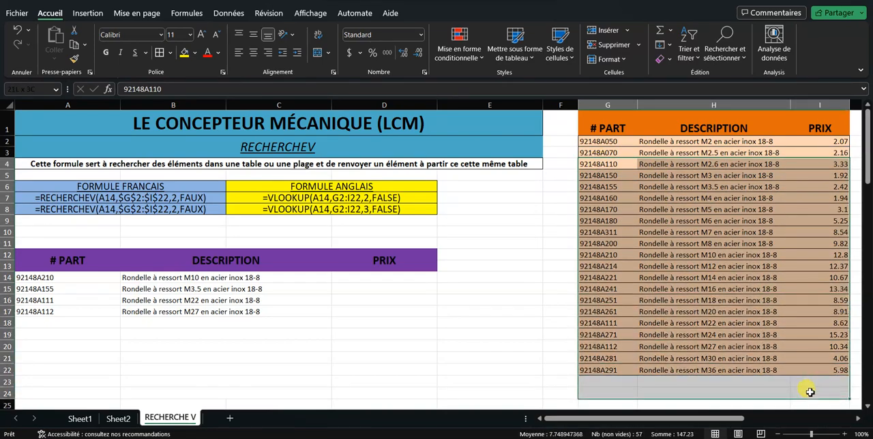
{"action": "left_click", "coordinate": [374, 311]}
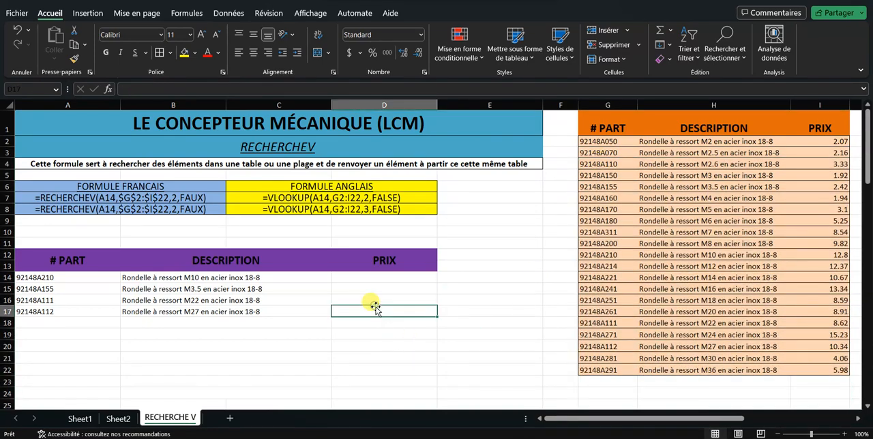
Start a RECHERCHEV formula in price cell D14 with A14 as the lookup value
{"action": "left_click", "coordinate": [310, 277]}
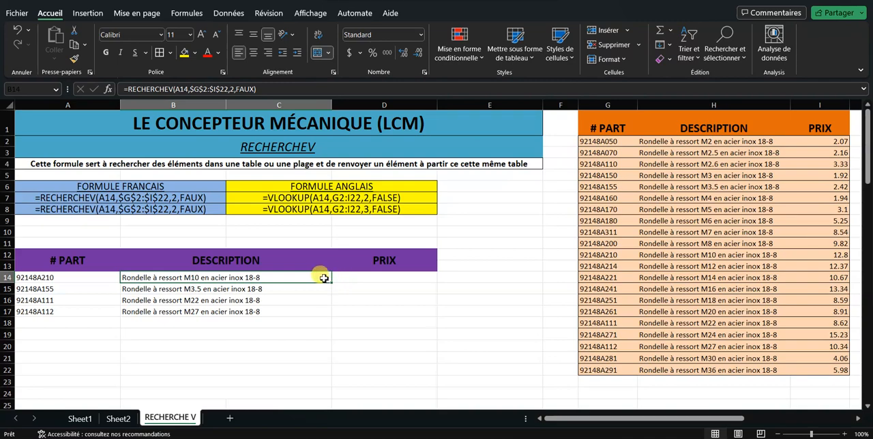
{"action": "left_click", "coordinate": [344, 278]}
{"action": "type", "text": "="}
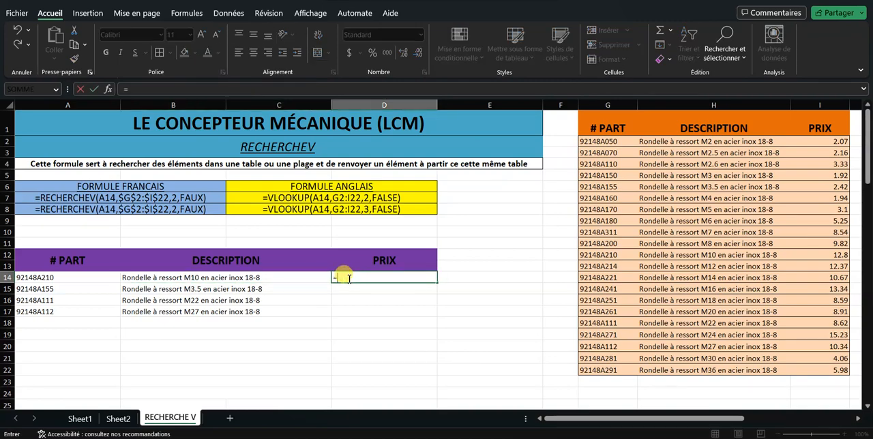
{"action": "type", "text": "REC"}
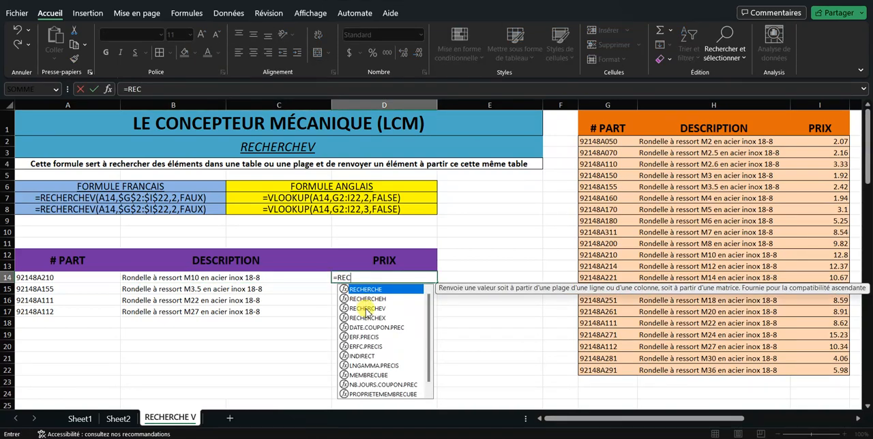
{"action": "double_click", "coordinate": [367, 309]}
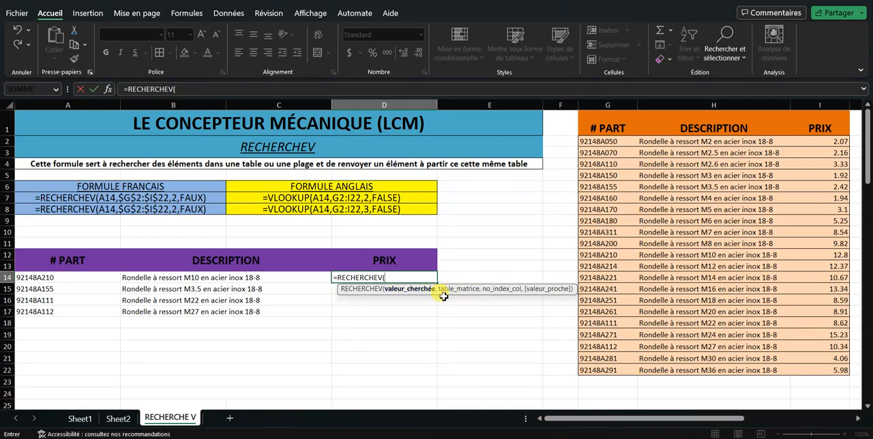
{"action": "left_click", "coordinate": [66, 277]}
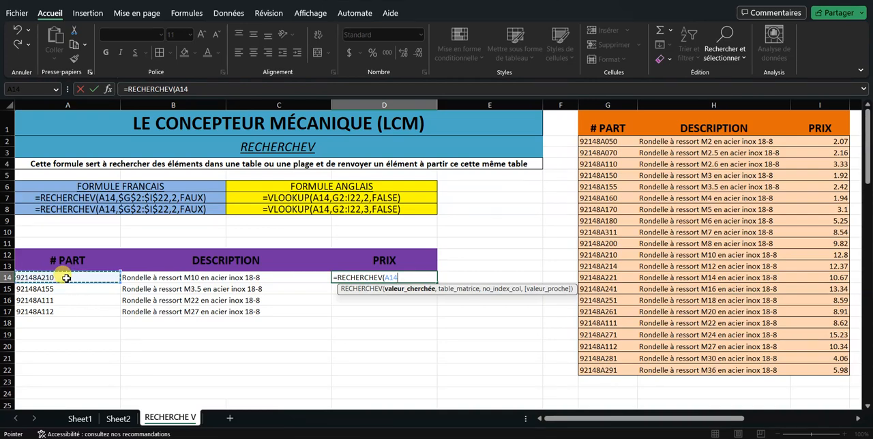
{"action": "type", "text": ","}
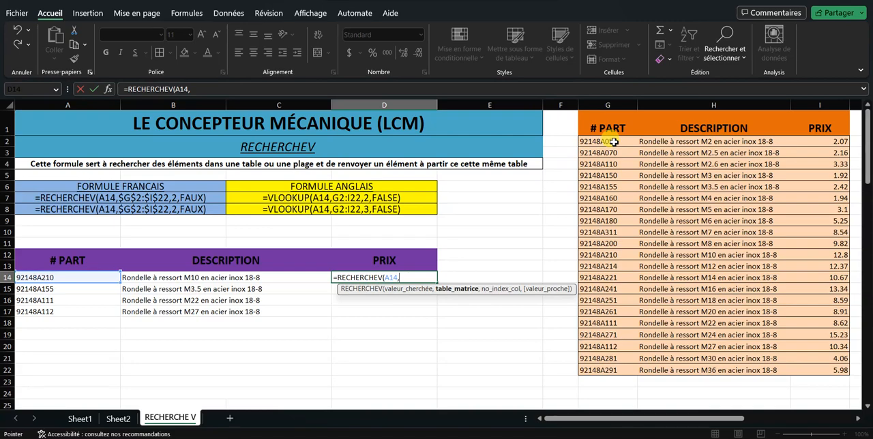
Set the D14 formula's table range to the catalogue cells G2:I22 and make it absolute as $G$2:$I$22
{"action": "left_click_drag", "start_coordinate": [614, 142], "coordinate": [822, 371]}
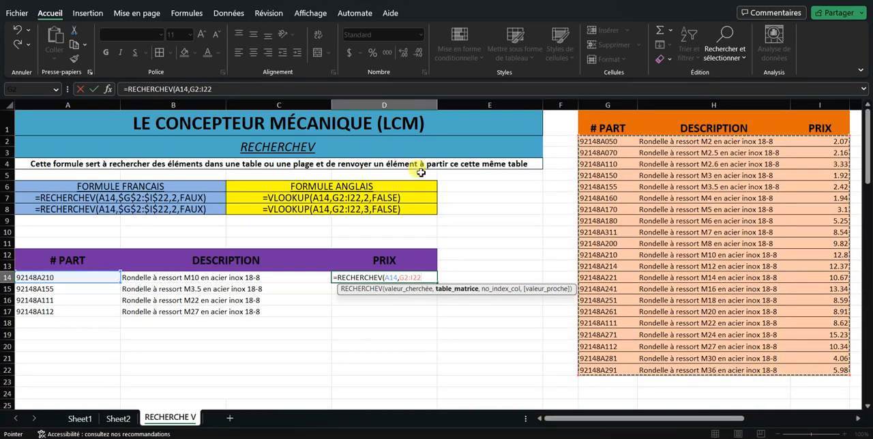
{"action": "left_click", "coordinate": [194, 87]}
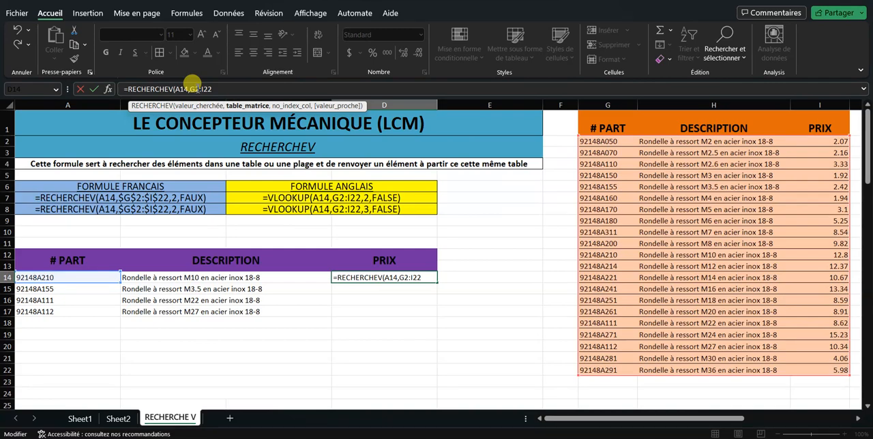
{"action": "key", "text": "F4"}
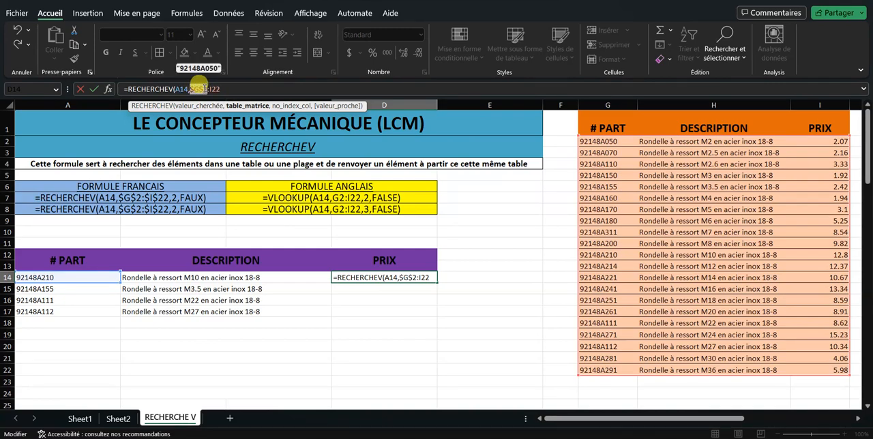
{"action": "left_click", "coordinate": [213, 89]}
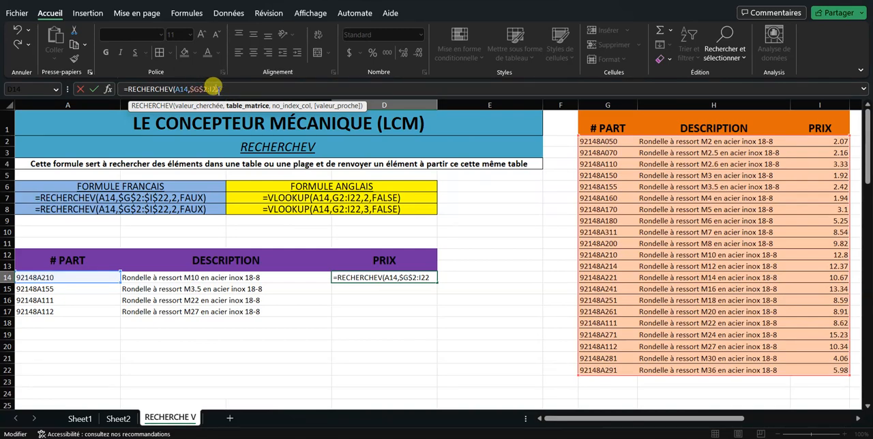
{"action": "key", "text": "F4"}
{"action": "left_click", "coordinate": [232, 89]}
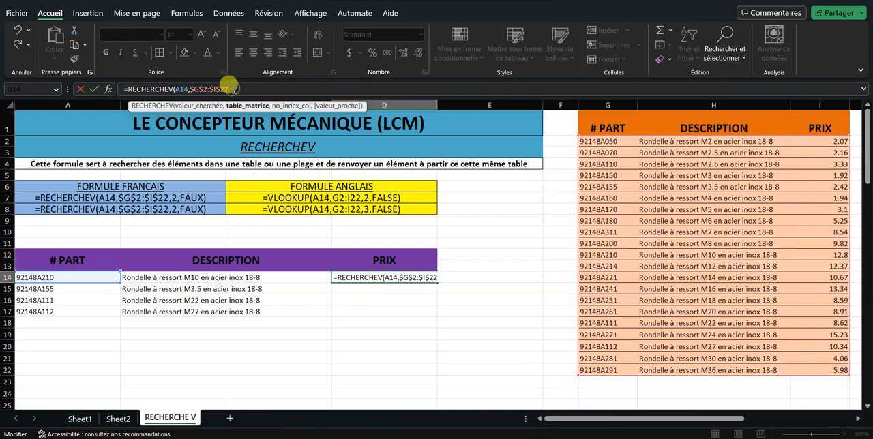
Complete the D14 formula with column index 3 and exact match FAUX, and fill it down through row 17
{"action": "type", "text": ",3"}
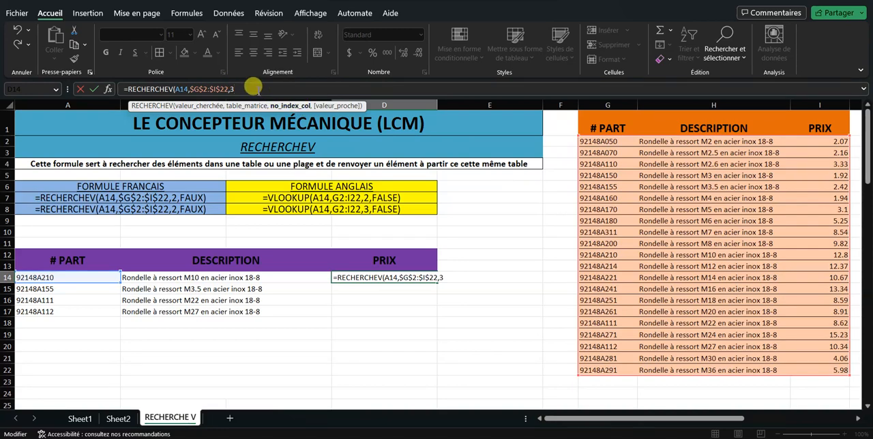
{"action": "type", "text": ","}
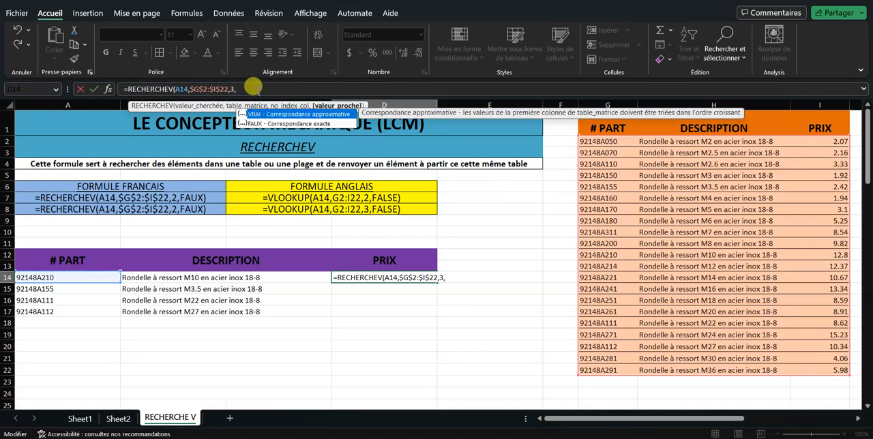
{"action": "double_click", "coordinate": [290, 124]}
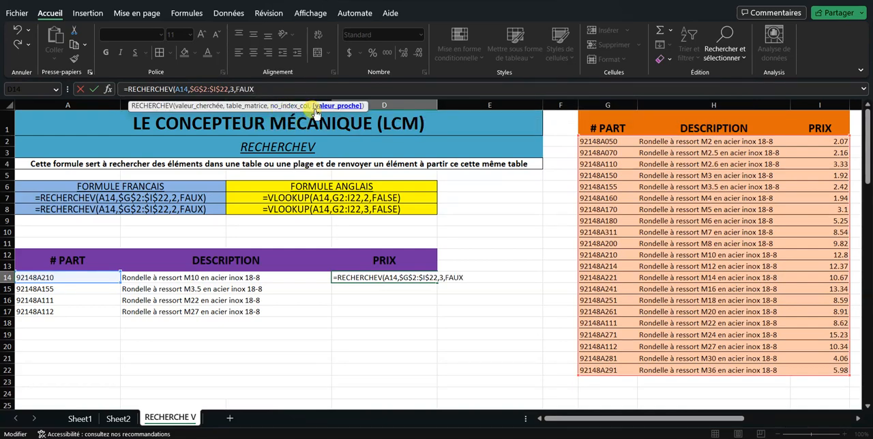
{"action": "type", "text": ")"}
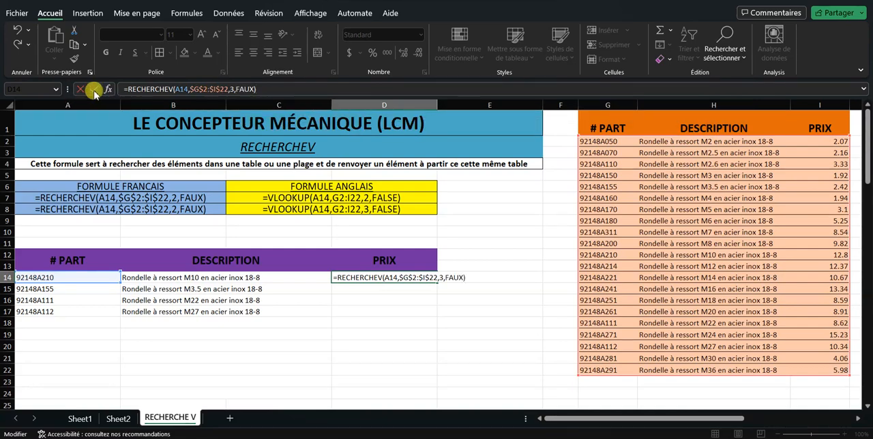
{"action": "left_click", "coordinate": [93, 89]}
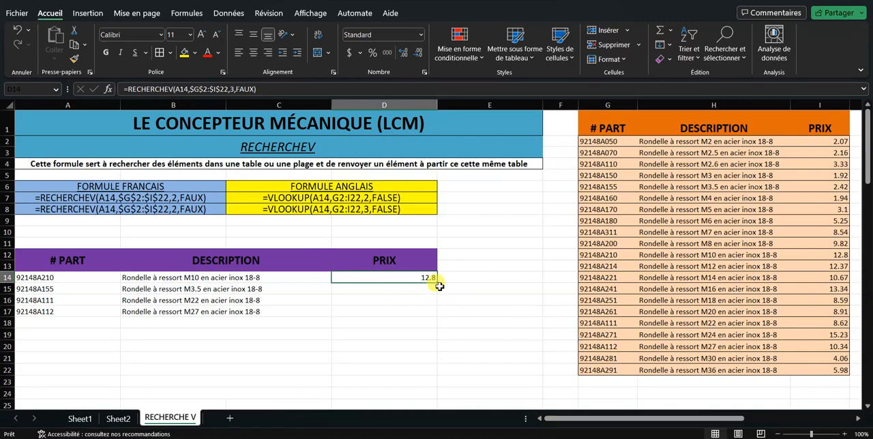
{"action": "left_click_drag", "start_coordinate": [439, 285], "coordinate": [434, 311]}
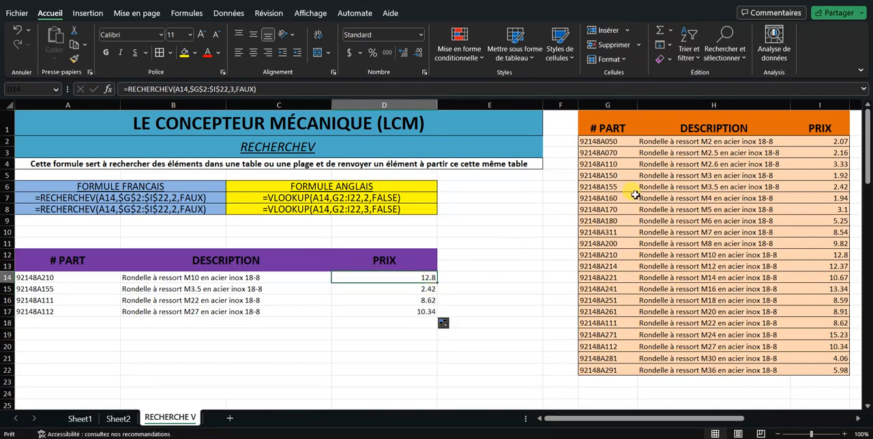
{"action": "left_click", "coordinate": [811, 143]}
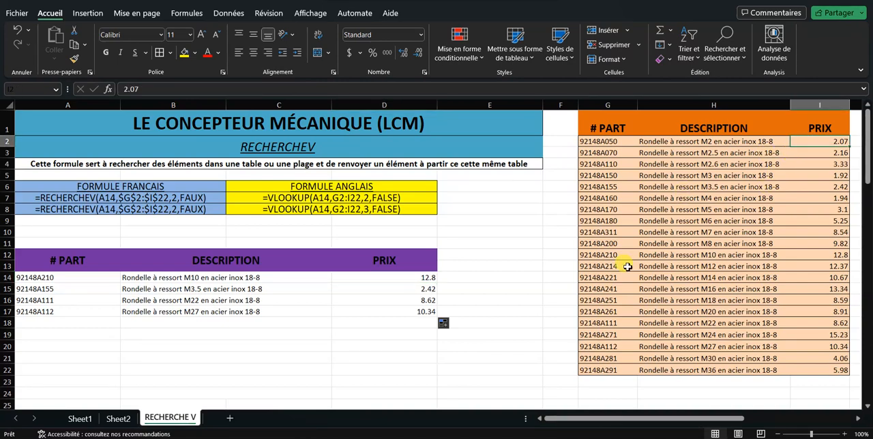
Edit the first English VLOOKUP example in C7, replacing the commas after A14 and before FALSE with semicolons
{"action": "left_click", "coordinate": [330, 198]}
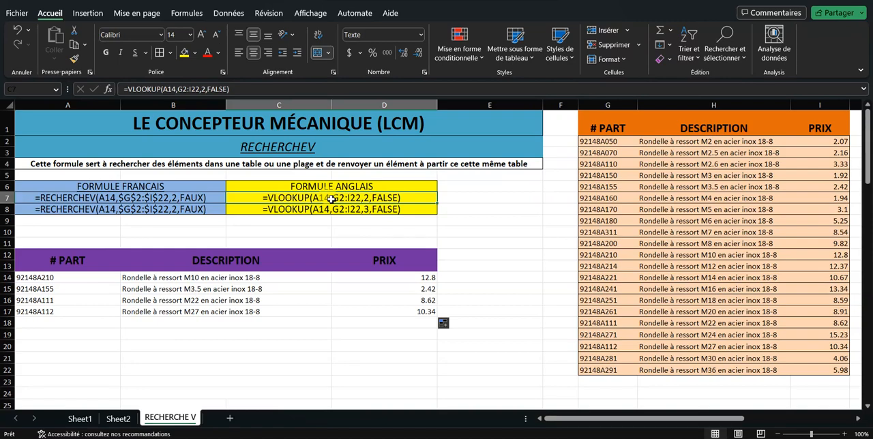
{"action": "double_click", "coordinate": [330, 199]}
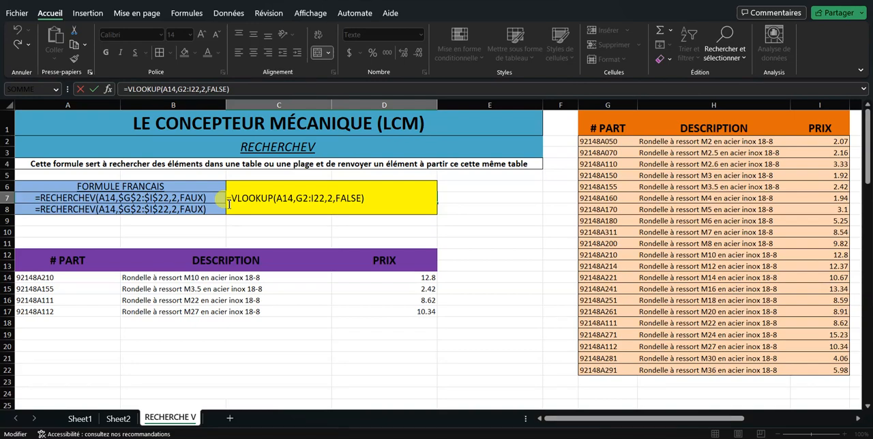
{"action": "key", "text": "BackSpace"}
{"action": "type", "text": ";"}
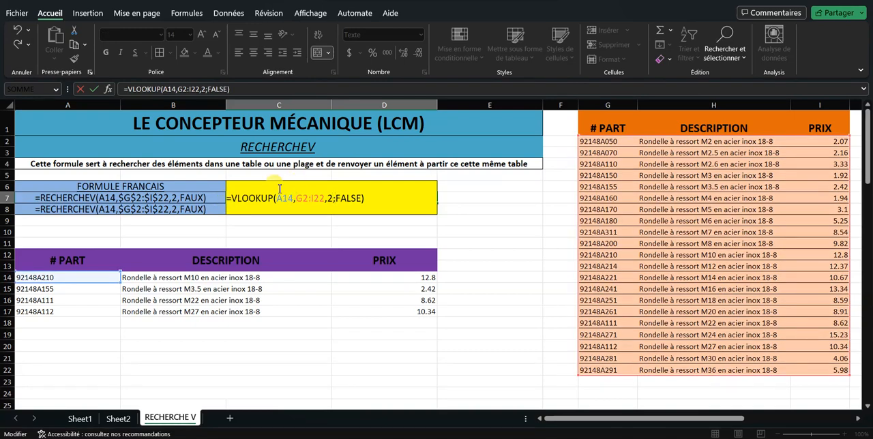
{"action": "key", "text": "BackSpace"}
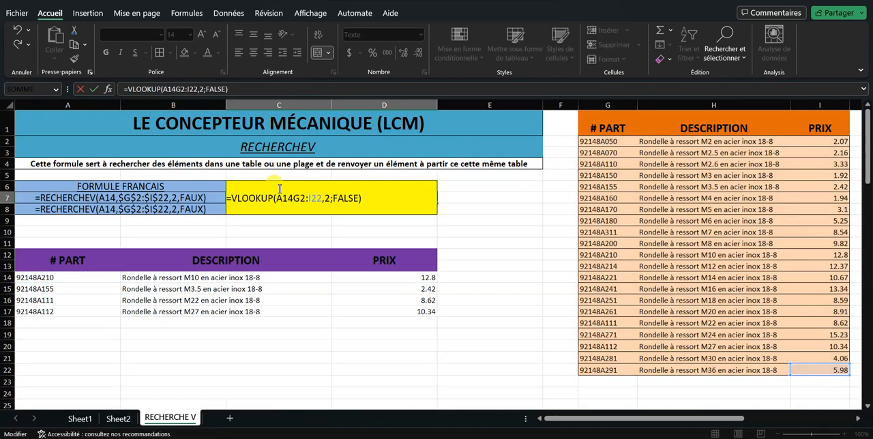
{"action": "type", "text": ";"}
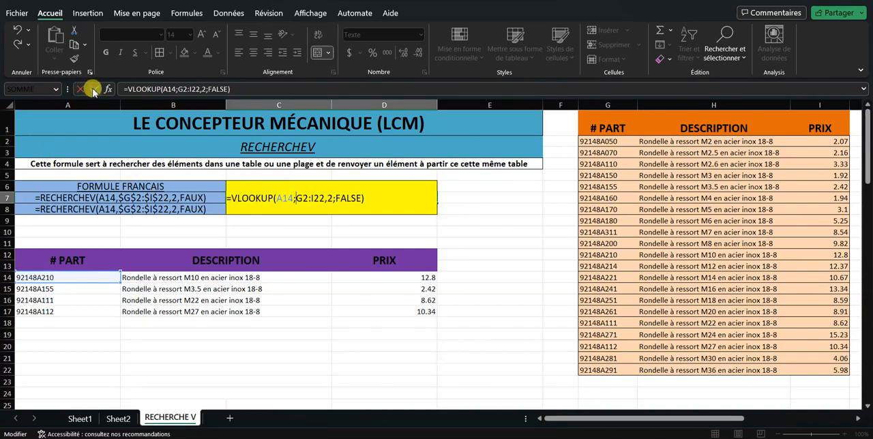
{"action": "left_click", "coordinate": [89, 89]}
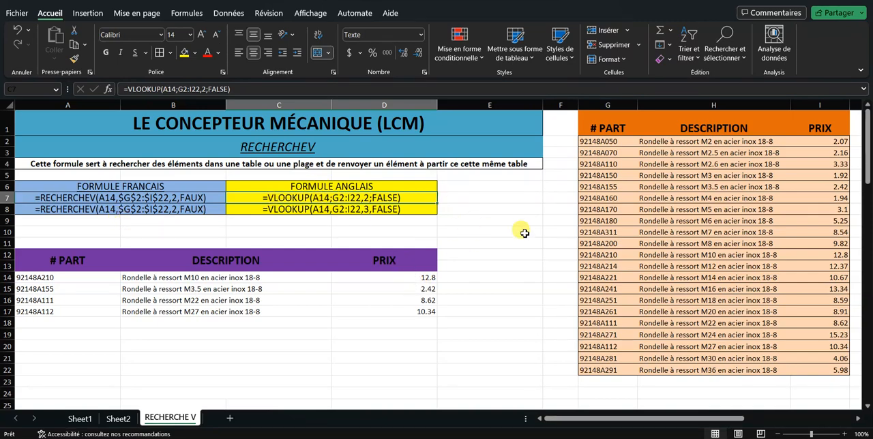
Review the B14 and B16 description formulas against the catalogue's part number, description and price columns
{"action": "left_click", "coordinate": [284, 275]}
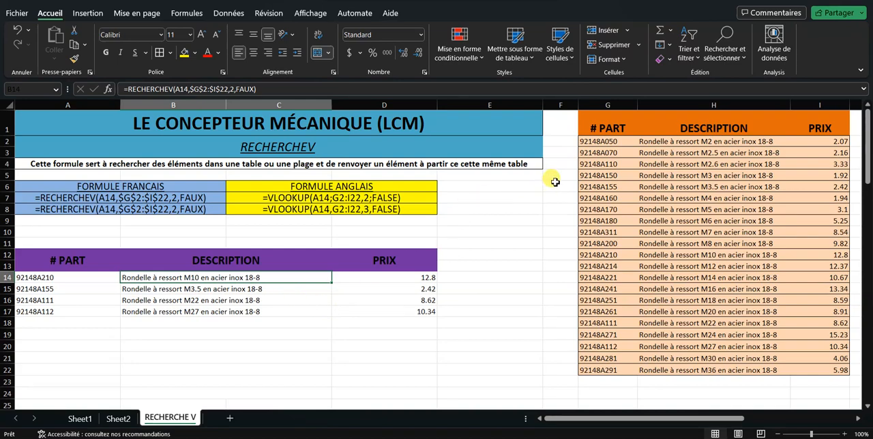
{"action": "left_click", "coordinate": [601, 141]}
{"action": "left_click_drag", "start_coordinate": [602, 141], "coordinate": [610, 371]}
{"action": "left_click_drag", "start_coordinate": [691, 146], "coordinate": [704, 300]}
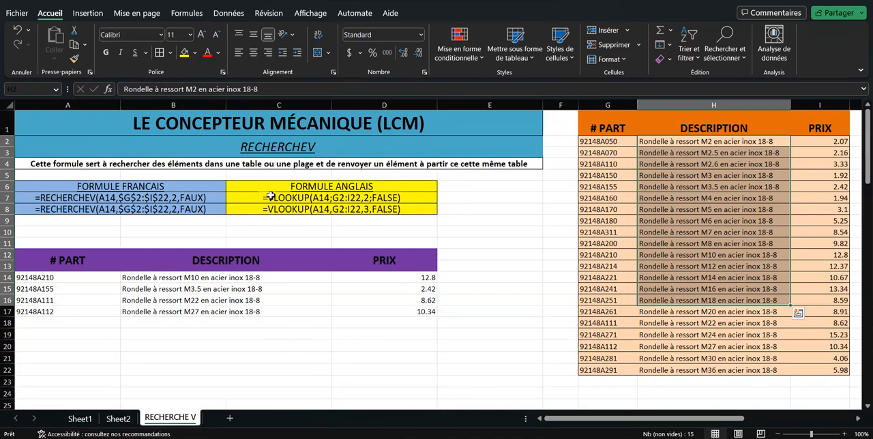
{"action": "left_click", "coordinate": [176, 299]}
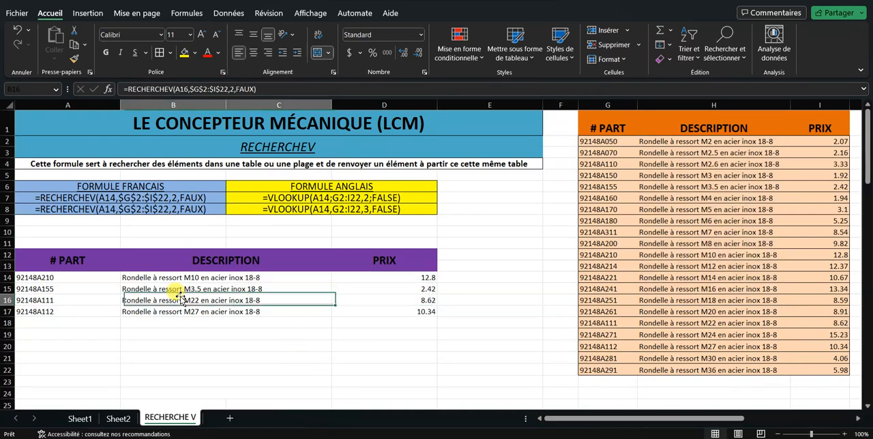
{"action": "left_click", "coordinate": [200, 89]}
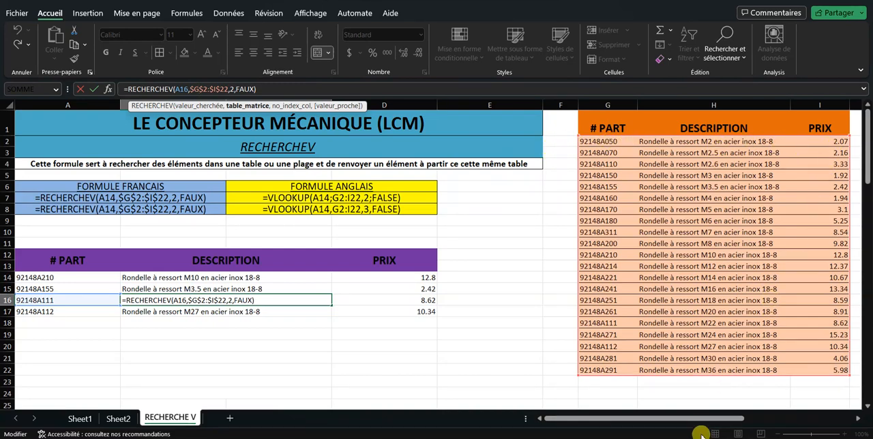
{"action": "left_click_drag", "start_coordinate": [605, 141], "coordinate": [730, 371]}
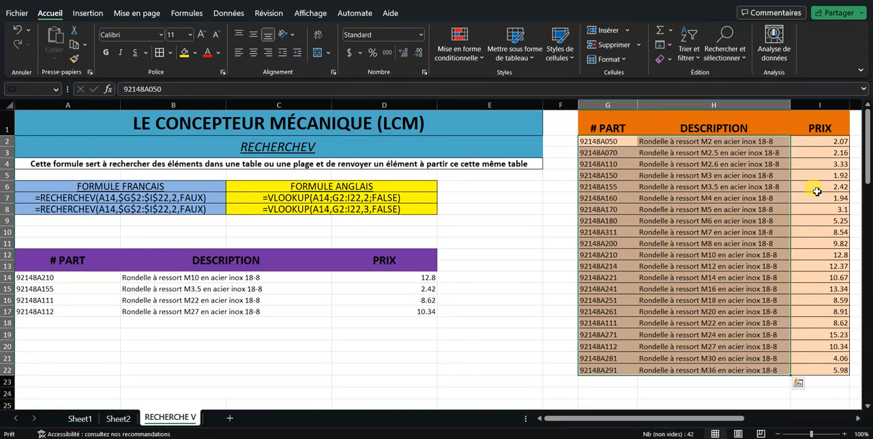
{"action": "left_click", "coordinate": [831, 141]}
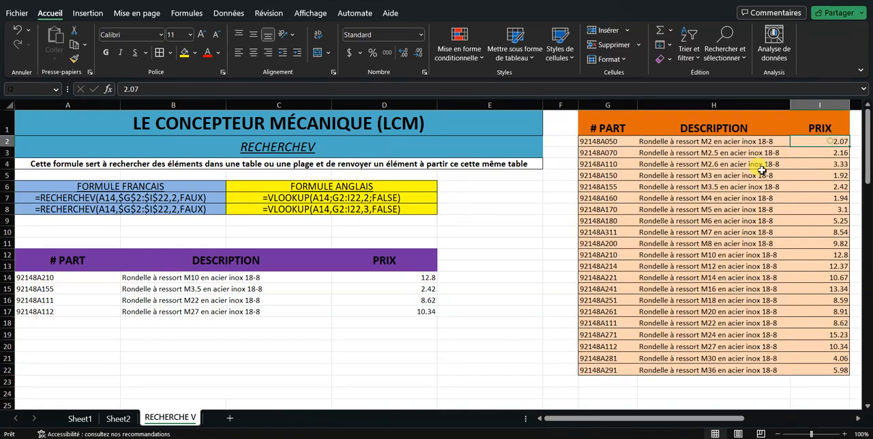
Review the D14 price and B14 description formulas against the catalogue range and its part number column, G2:G22
{"action": "left_click", "coordinate": [415, 279]}
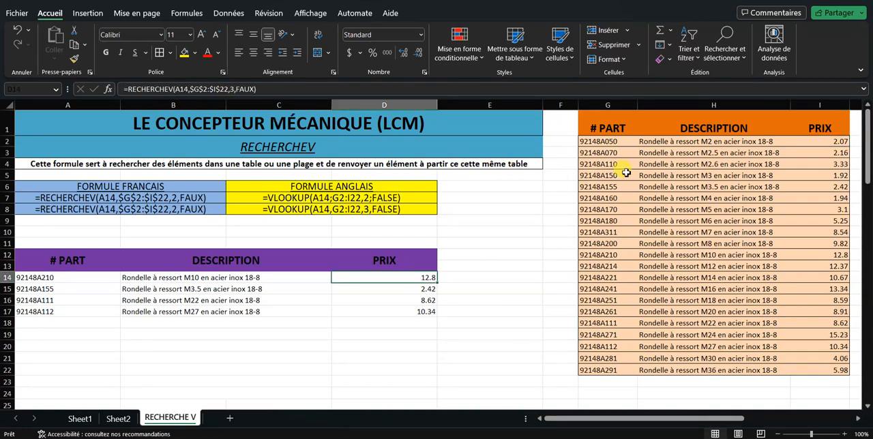
{"action": "left_click", "coordinate": [612, 144]}
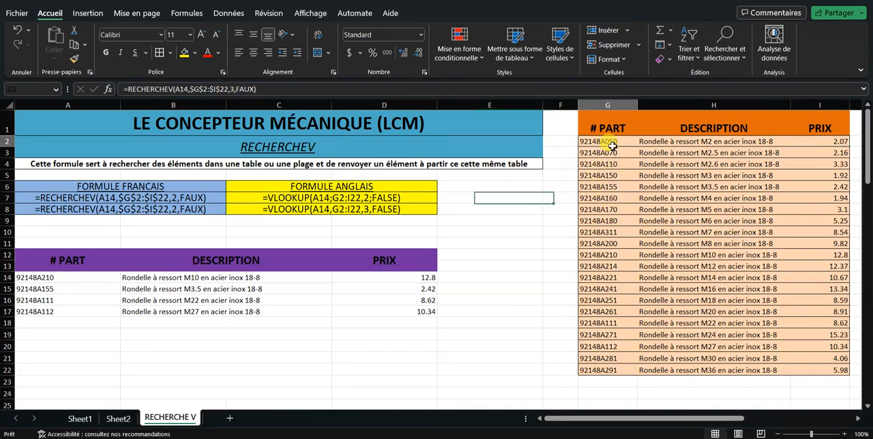
{"action": "left_click_drag", "start_coordinate": [613, 144], "coordinate": [835, 383]}
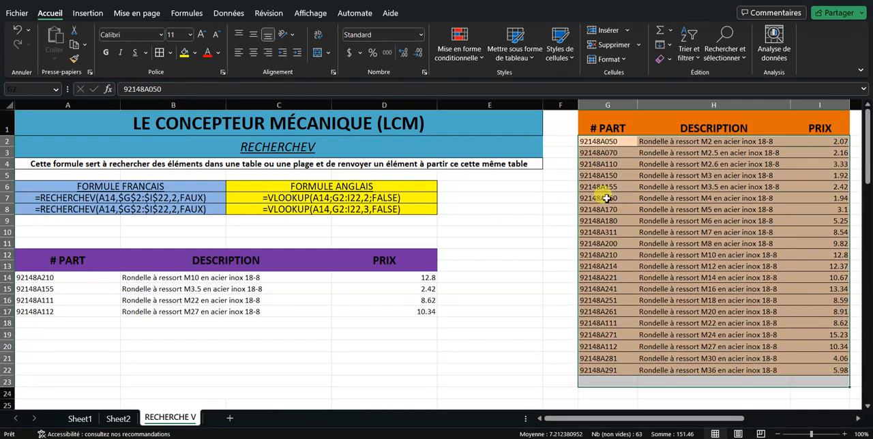
{"action": "left_click_drag", "start_coordinate": [606, 142], "coordinate": [624, 374]}
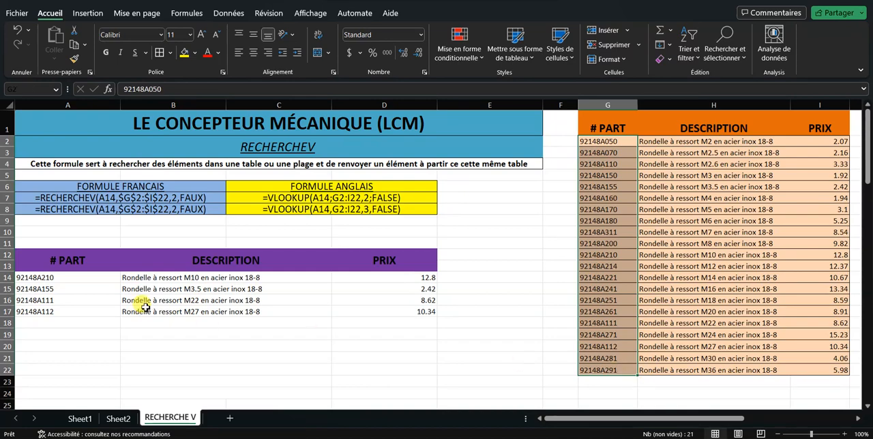
{"action": "left_click", "coordinate": [166, 279]}
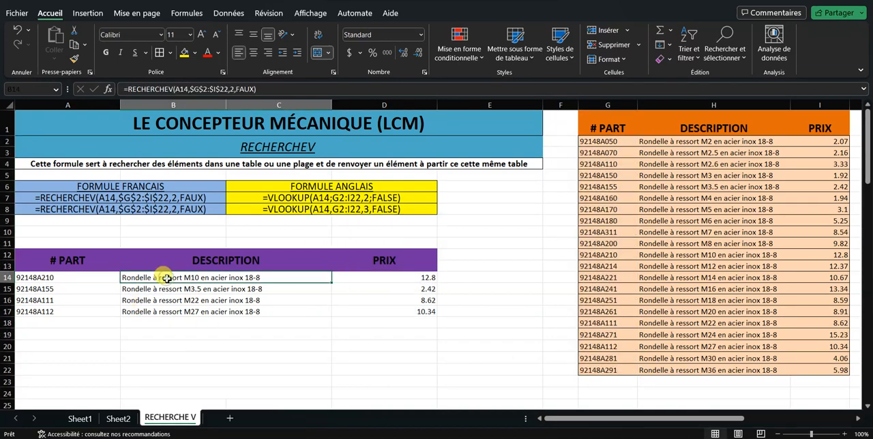
{"action": "left_click", "coordinate": [66, 278]}
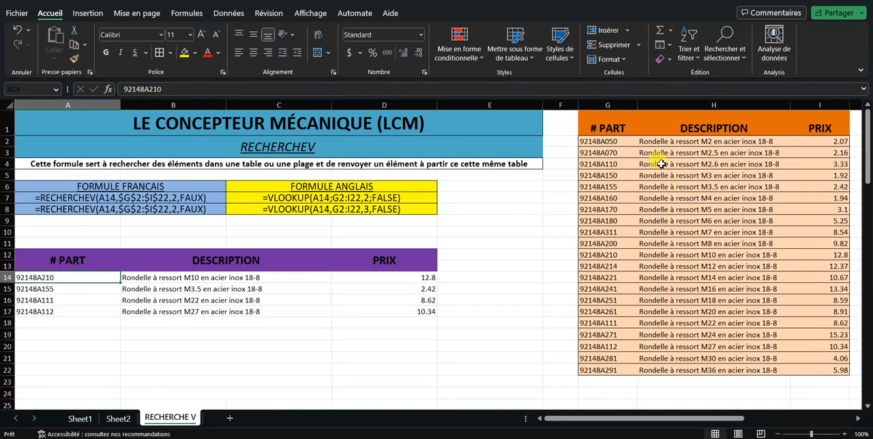
{"action": "left_click_drag", "start_coordinate": [626, 144], "coordinate": [628, 370]}
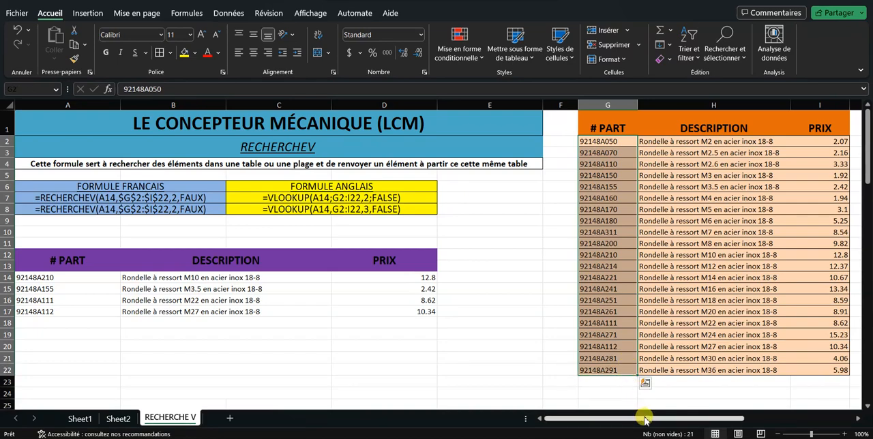
Examine the empty columns F and J beside the catalogue relative to its first column, the part numbers in G2:G22
{"action": "left_click_drag", "start_coordinate": [644, 418], "coordinate": [687, 423]}
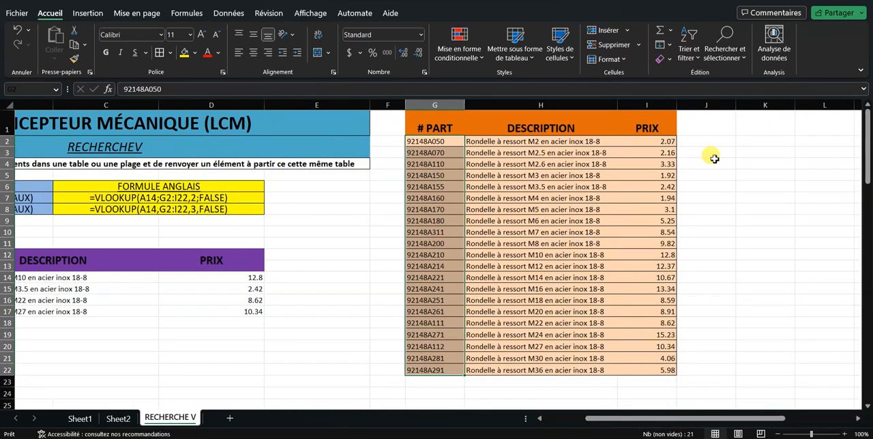
{"action": "left_click_drag", "start_coordinate": [720, 140], "coordinate": [730, 349]}
{"action": "left_click_drag", "start_coordinate": [735, 377], "coordinate": [722, 366]}
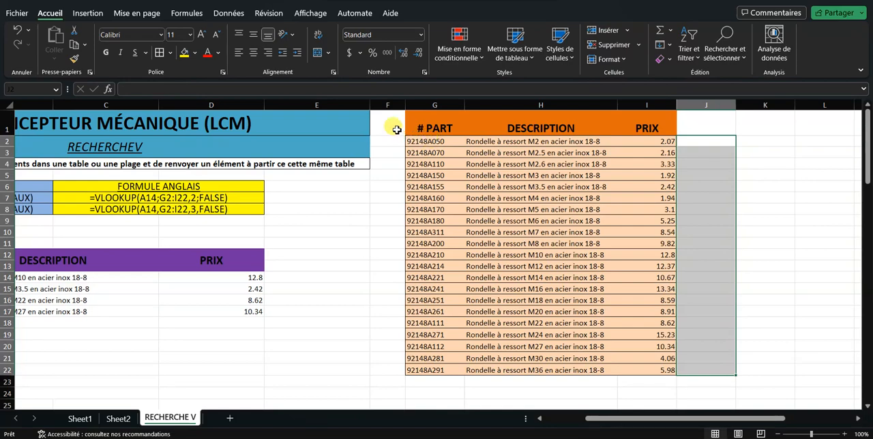
{"action": "left_click", "coordinate": [387, 104]}
{"action": "left_click_drag", "start_coordinate": [395, 140], "coordinate": [395, 222]}
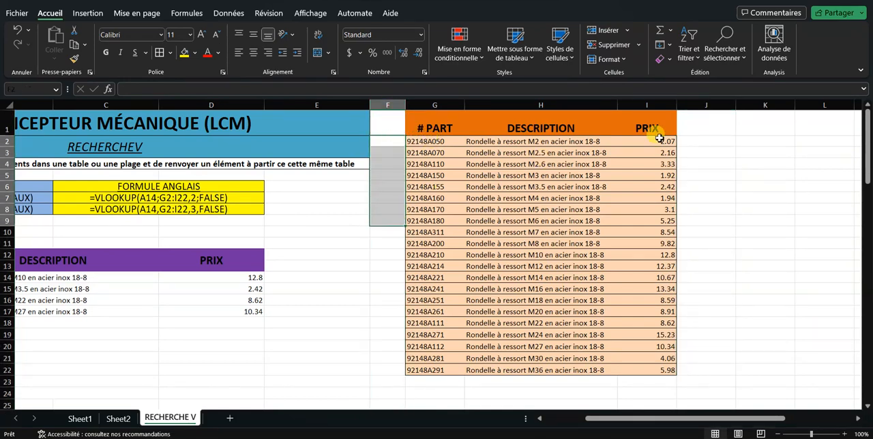
{"action": "left_click", "coordinate": [705, 140]}
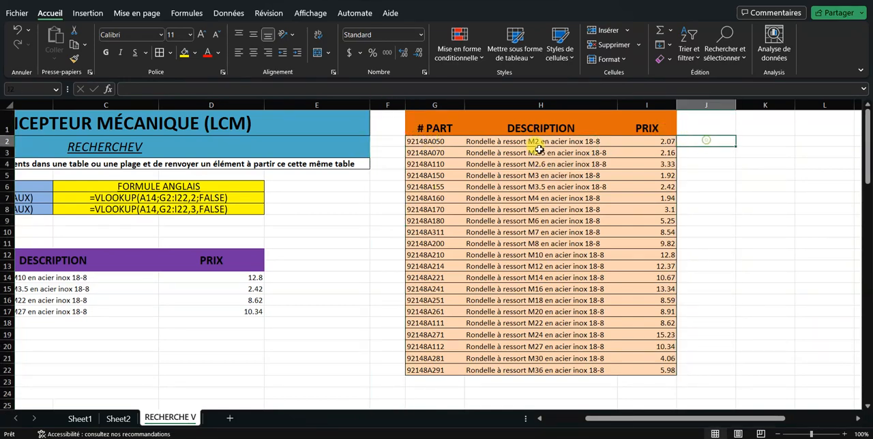
{"action": "left_click", "coordinate": [427, 139]}
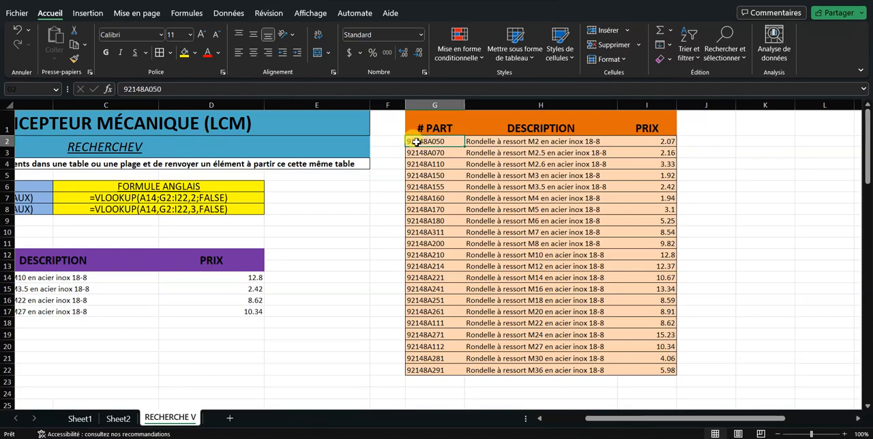
{"action": "left_click", "coordinate": [426, 104]}
{"action": "left_click", "coordinate": [390, 103]}
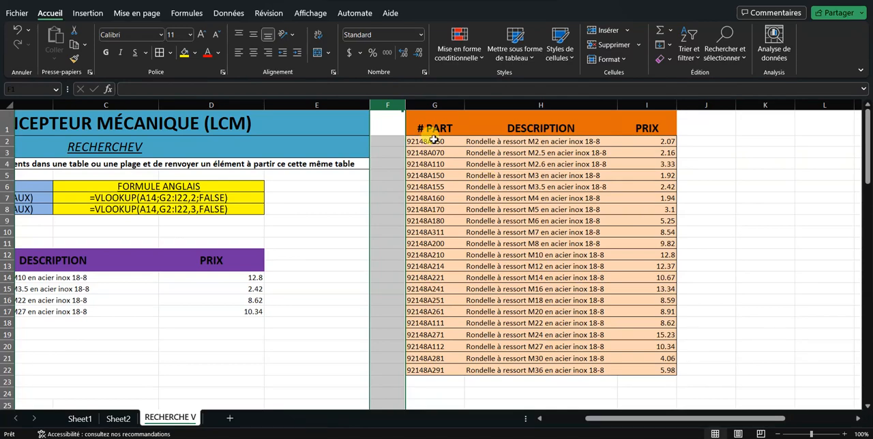
{"action": "left_click_drag", "start_coordinate": [434, 141], "coordinate": [426, 369]}
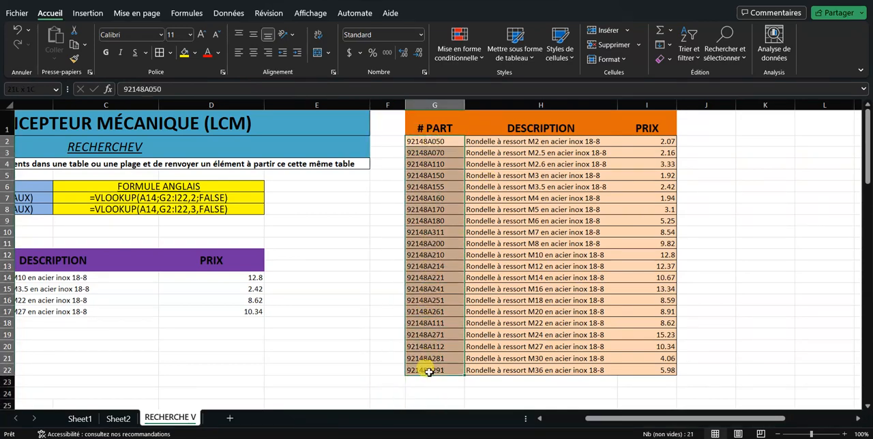
{"action": "left_click_drag", "start_coordinate": [650, 407], "coordinate": [583, 406]}
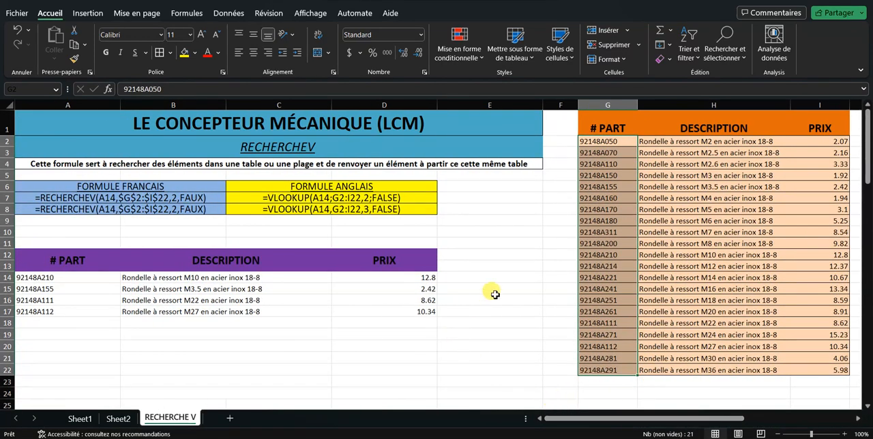